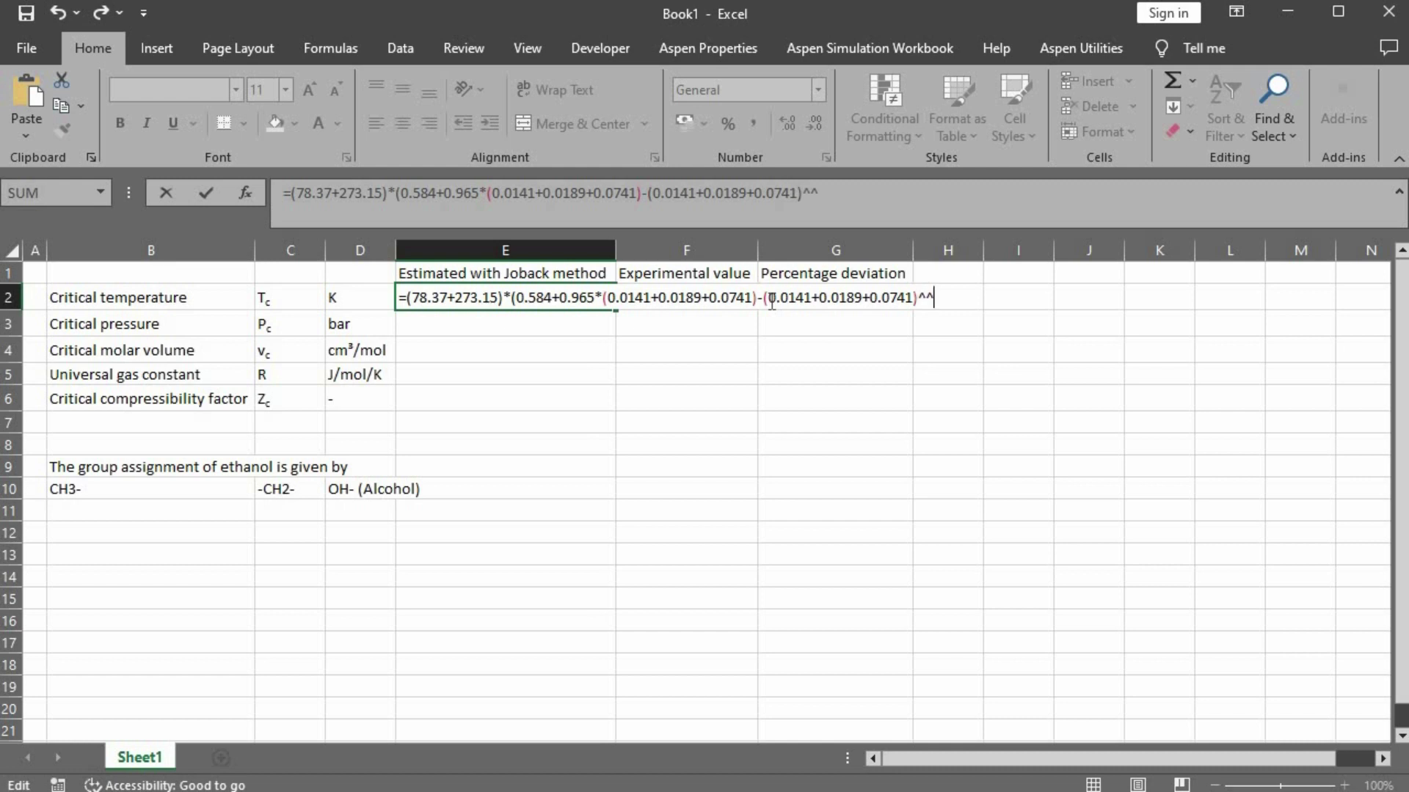
Complete the critical temperature formula in E2 with the squared contribution sum and an outer exponent of (-1)
{"action": "type", "text": ")^^"}
{"action": "key", "text": "BackSpace"}
{"action": "type", "text": "(-1)"}
{"action": "key", "text": "Return"}
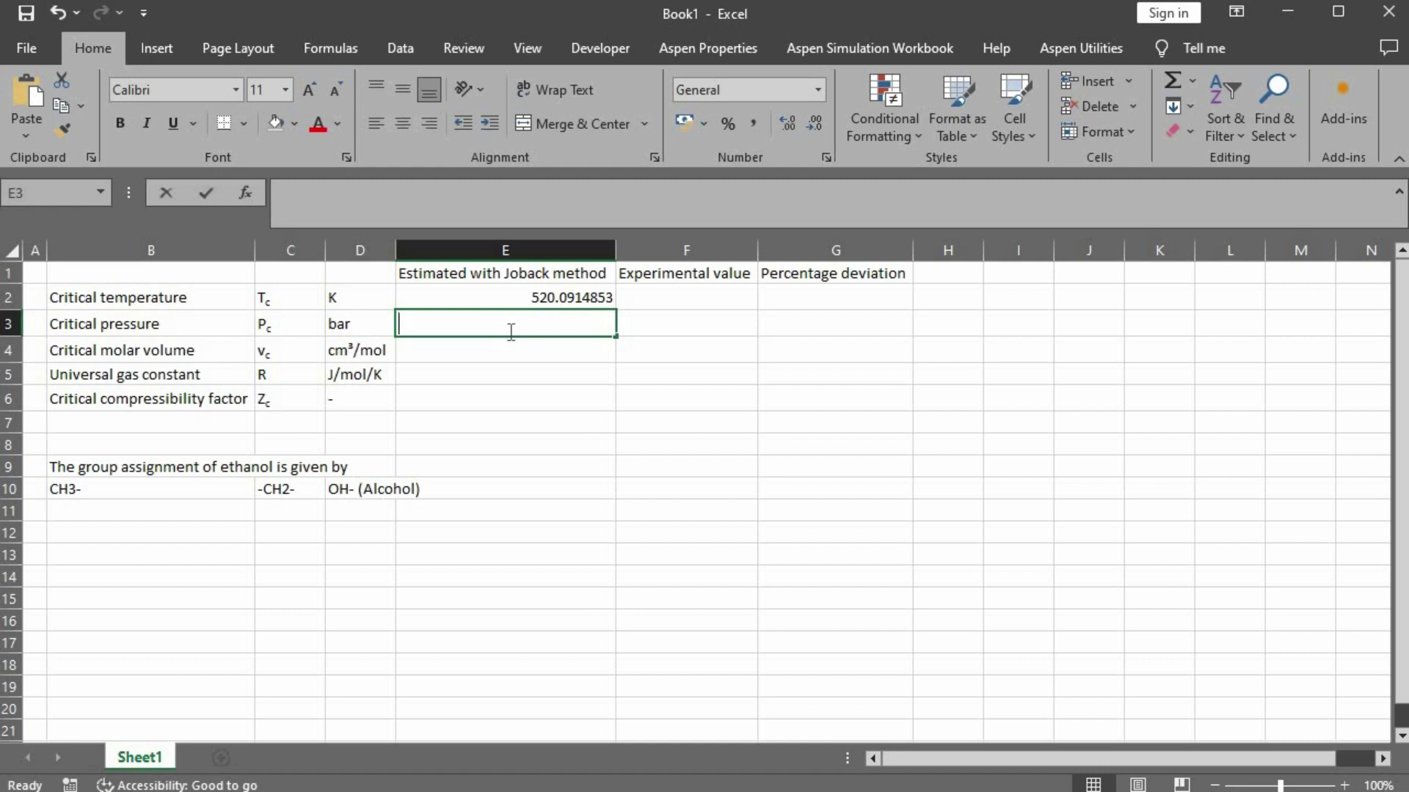
Begin the critical pressure formula in E3 with =(0.113+0.0032, taking the constants from the P_C equation in the Joback slides
{"action": "type", "text": "="}
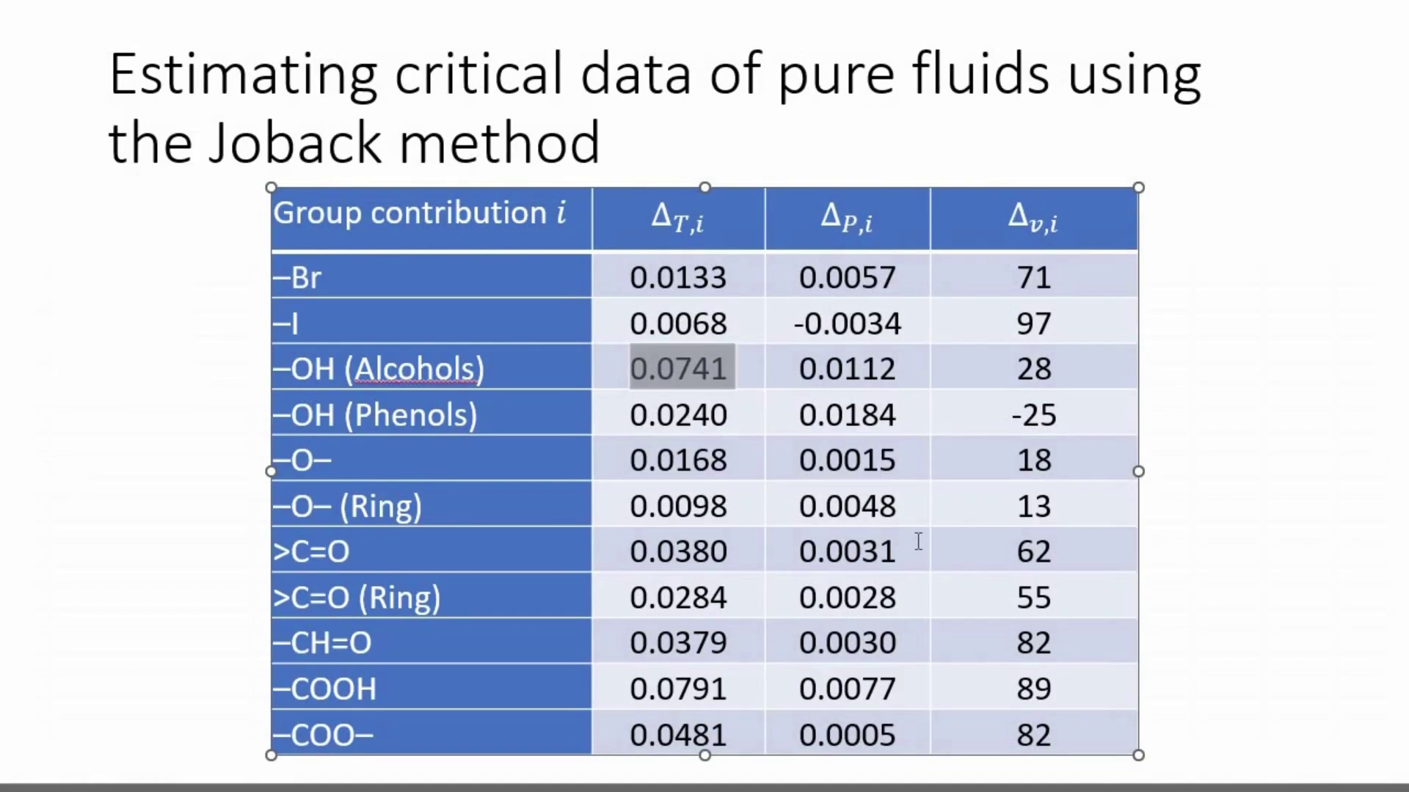
{"action": "key", "text": "Left"}
{"action": "key", "text": "Left"}
{"action": "key", "text": "Left"}
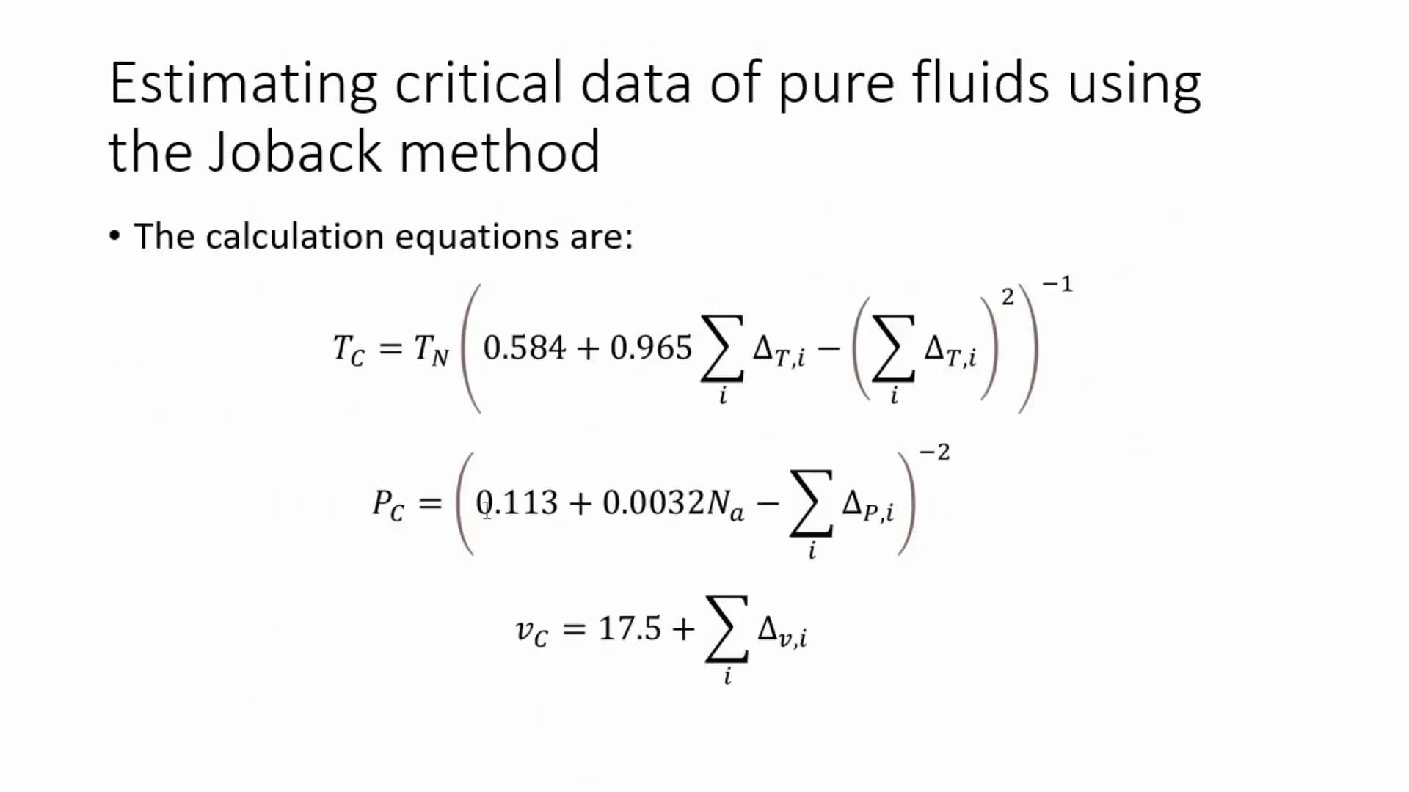
{"action": "left_click_drag", "start_coordinate": [487, 514], "coordinate": [700, 511]}
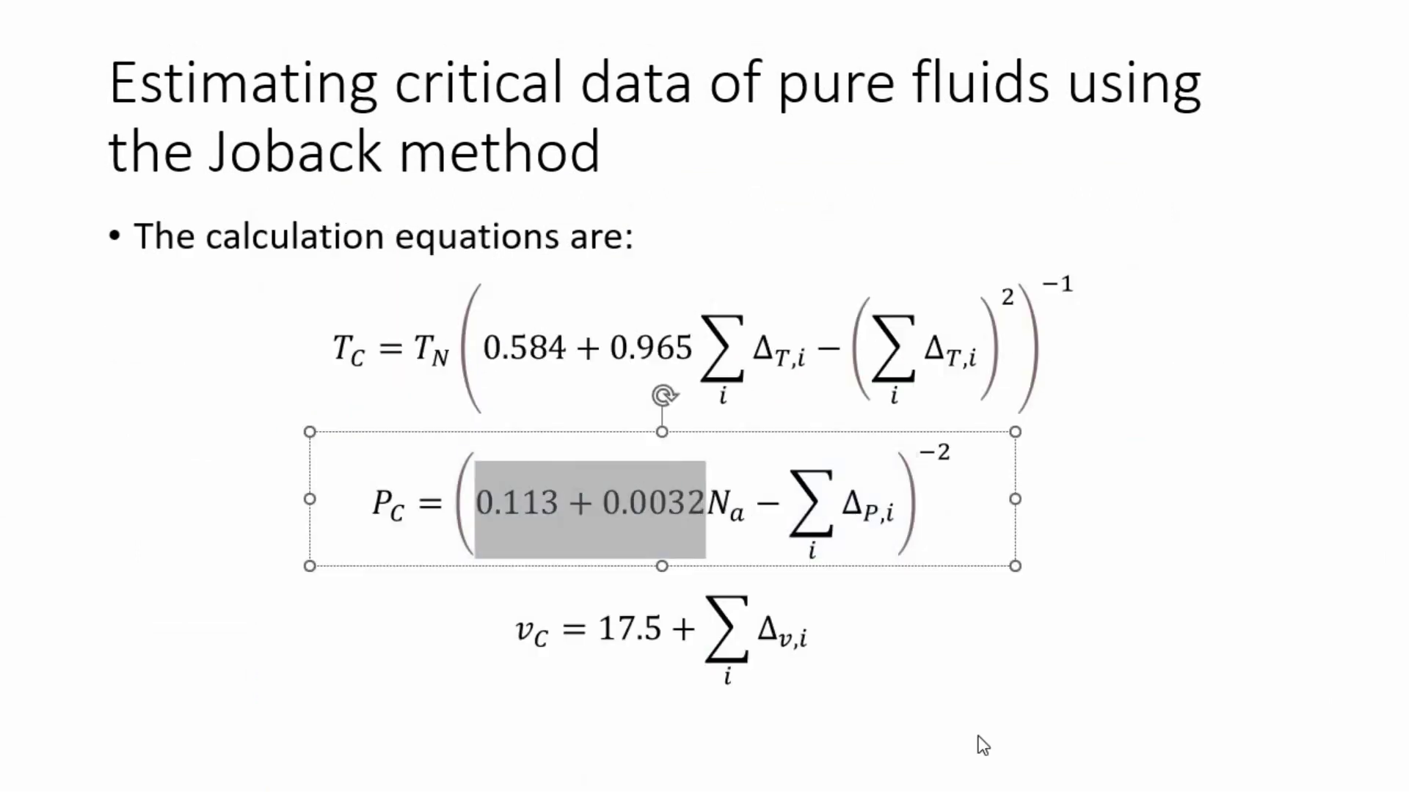
{"action": "key", "text": "alt+Tab"}
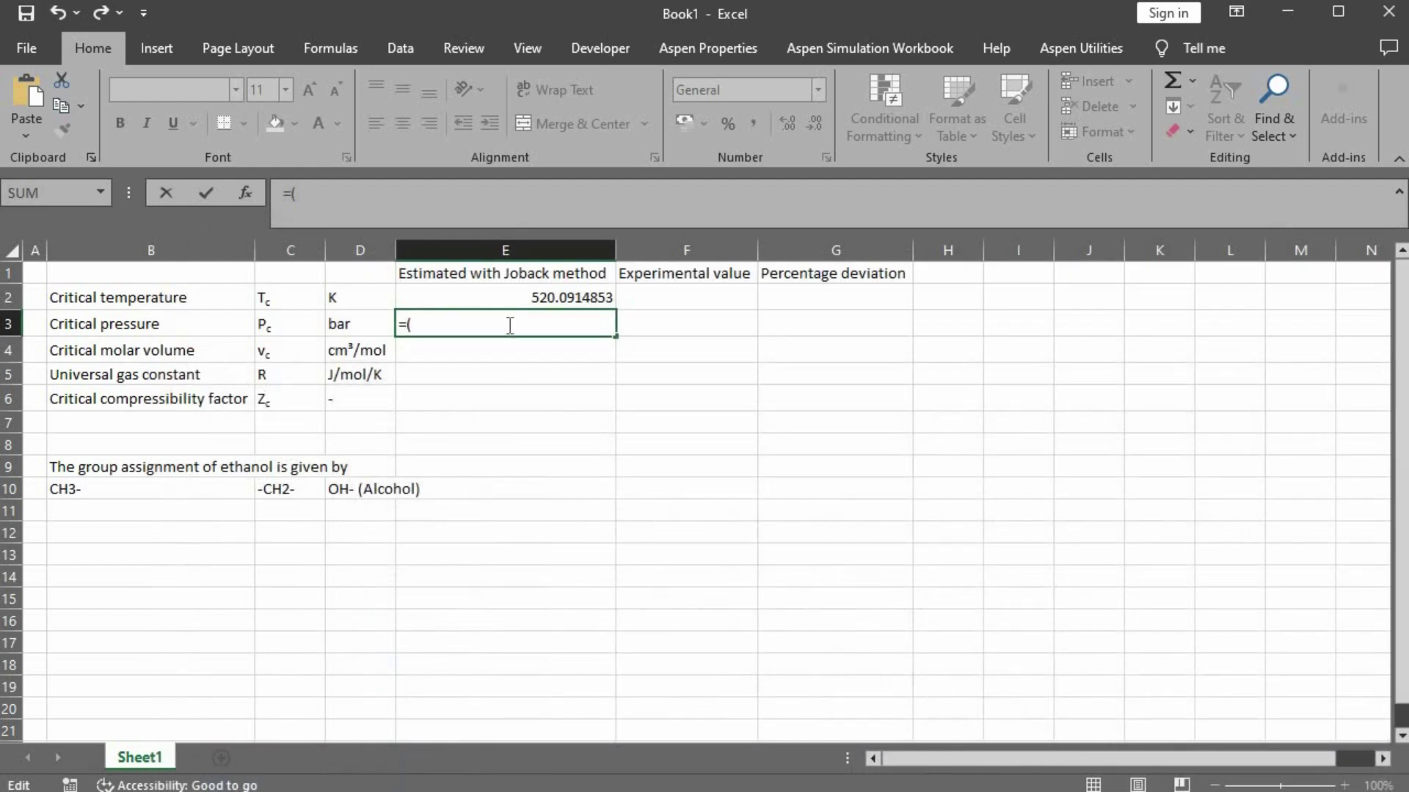
{"action": "type", "text": "0.113+0.0032"}
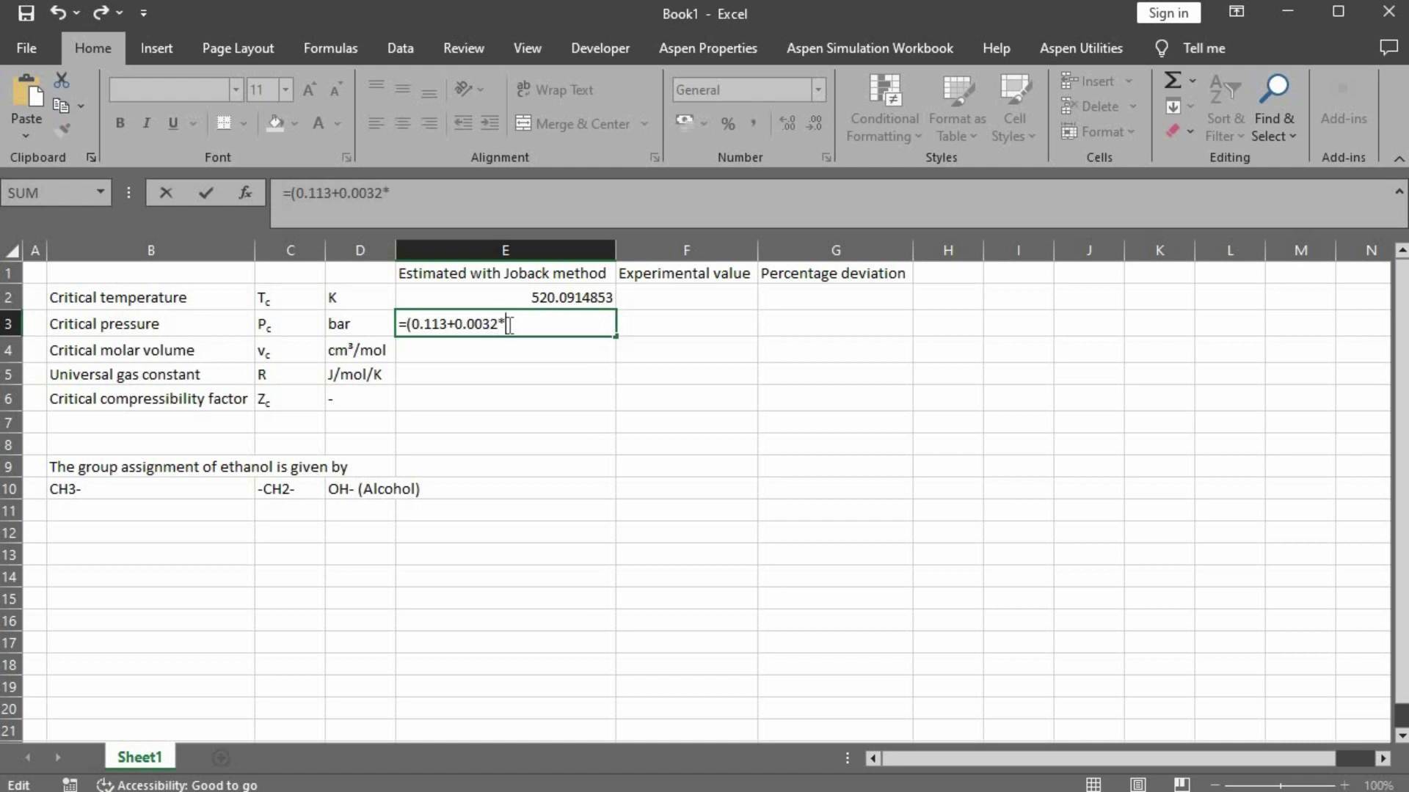
Extend the E3 formula with *9-(-0.0012, using 9 atoms and the pressure contribution of –CH3 from the slide table
{"action": "type", "text": "*9+ü"}
{"action": "key", "text": "BackSpace"}
{"action": "type", "text": "("}
{"action": "key", "text": "BackSpace"}
{"action": "key", "text": "BackSpace"}
{"action": "type", "text": "-("}
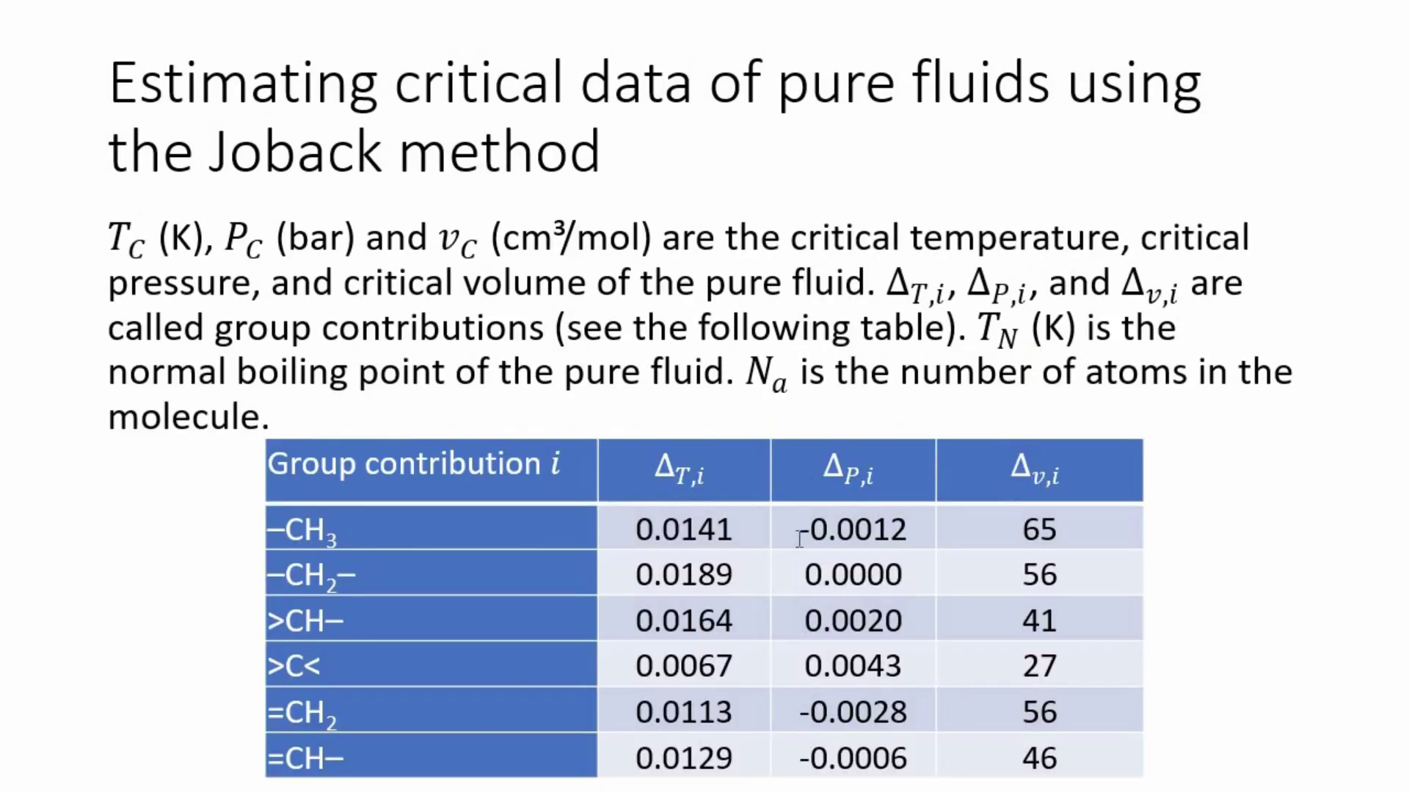
{"action": "left_click_drag", "start_coordinate": [800, 543], "coordinate": [911, 526]}
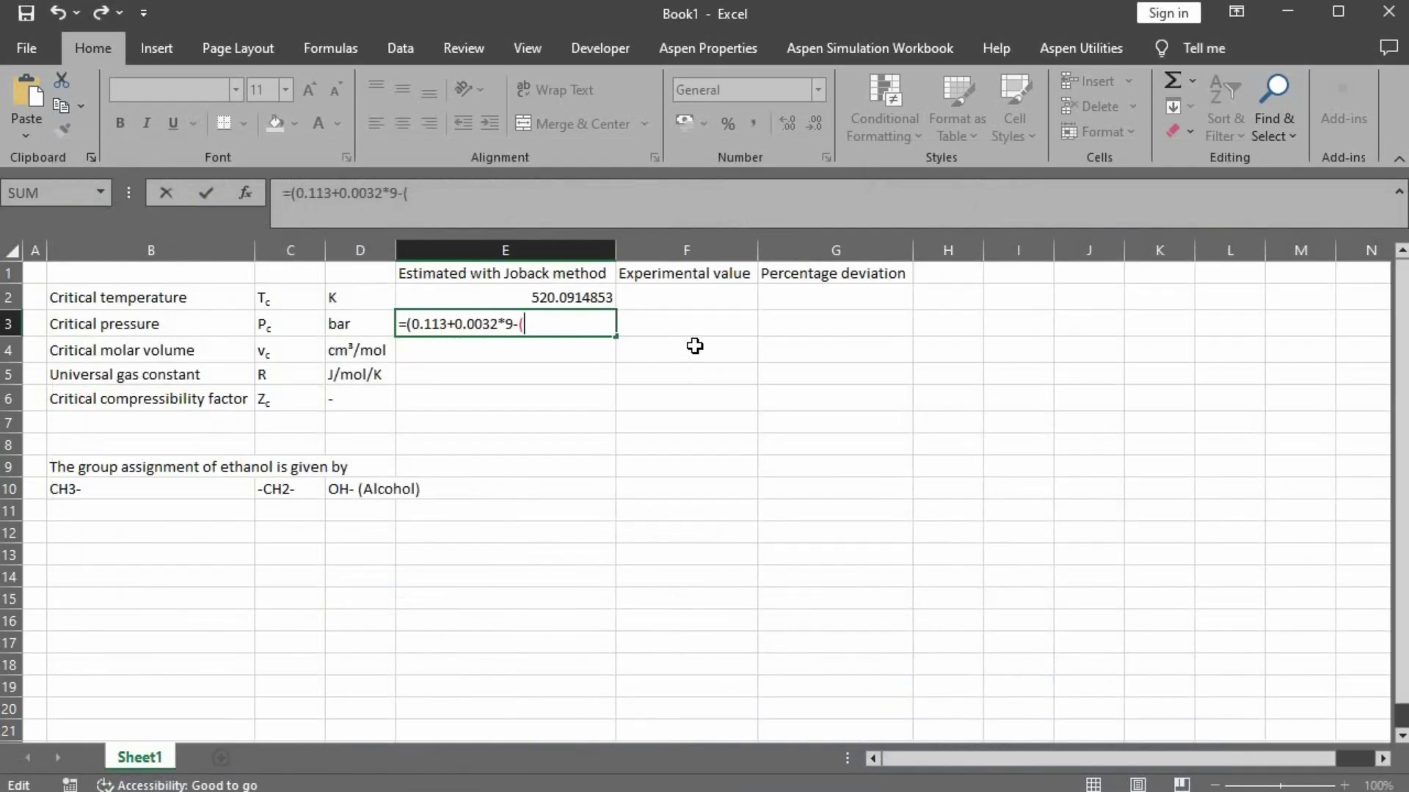
{"action": "type", "text": "-0.0012"}
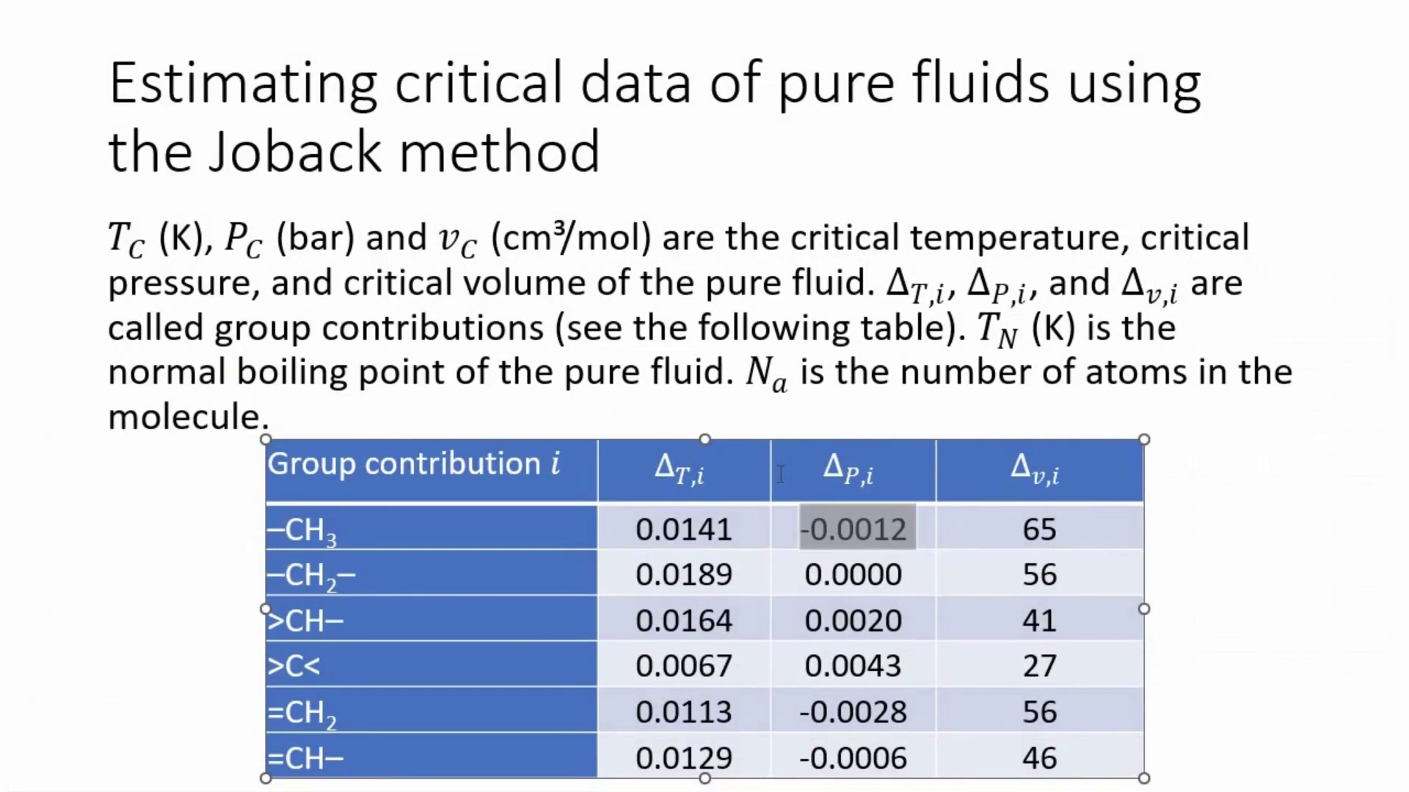
Copy the –OH (Alcohols) pressure contribution 0.0112 from the slide table and add it to the sum in the E3 formula
{"action": "scroll", "coordinate": [881, 599], "scroll_direction": "down", "scroll_amount": 3}
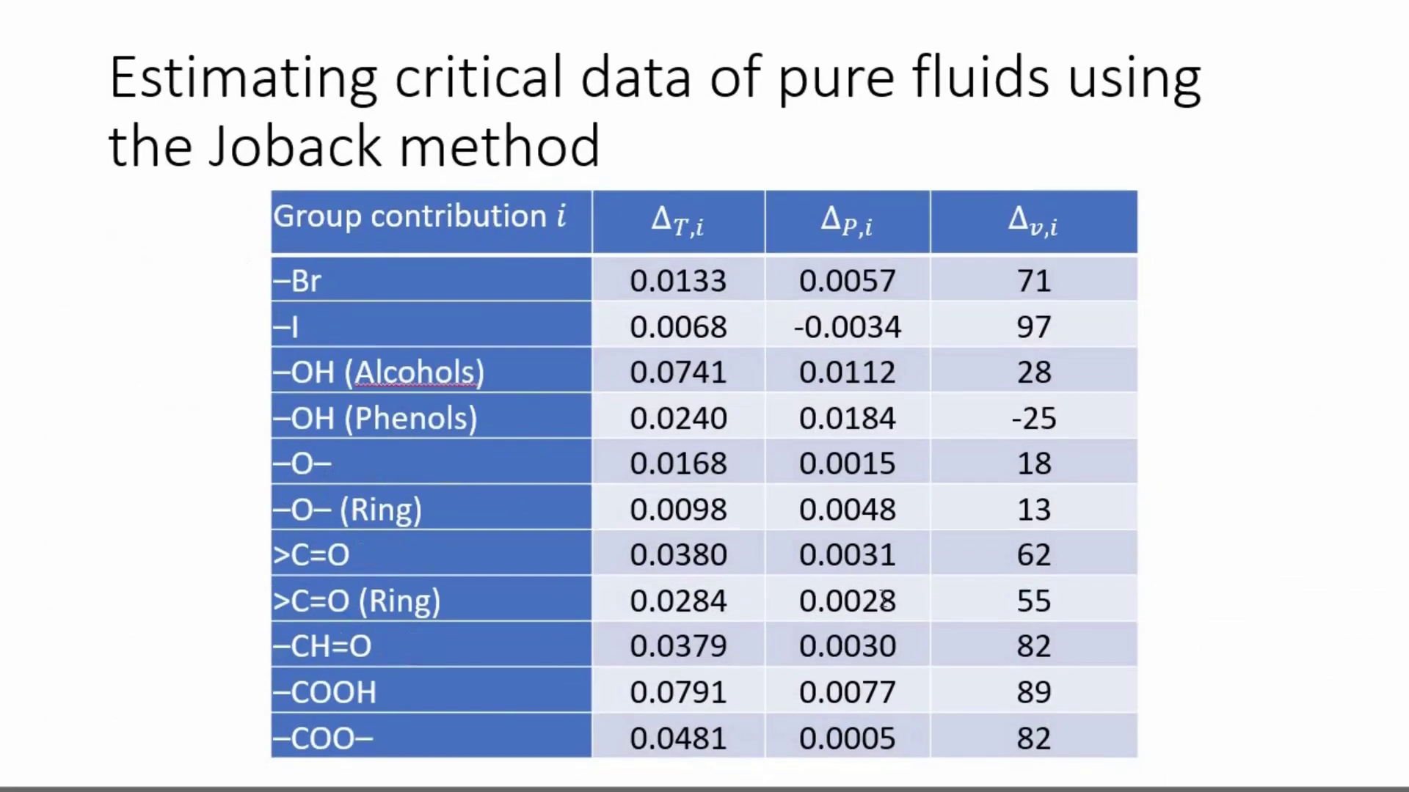
{"action": "double_click", "coordinate": [823, 370]}
{"action": "key", "text": "ctrl+c"}
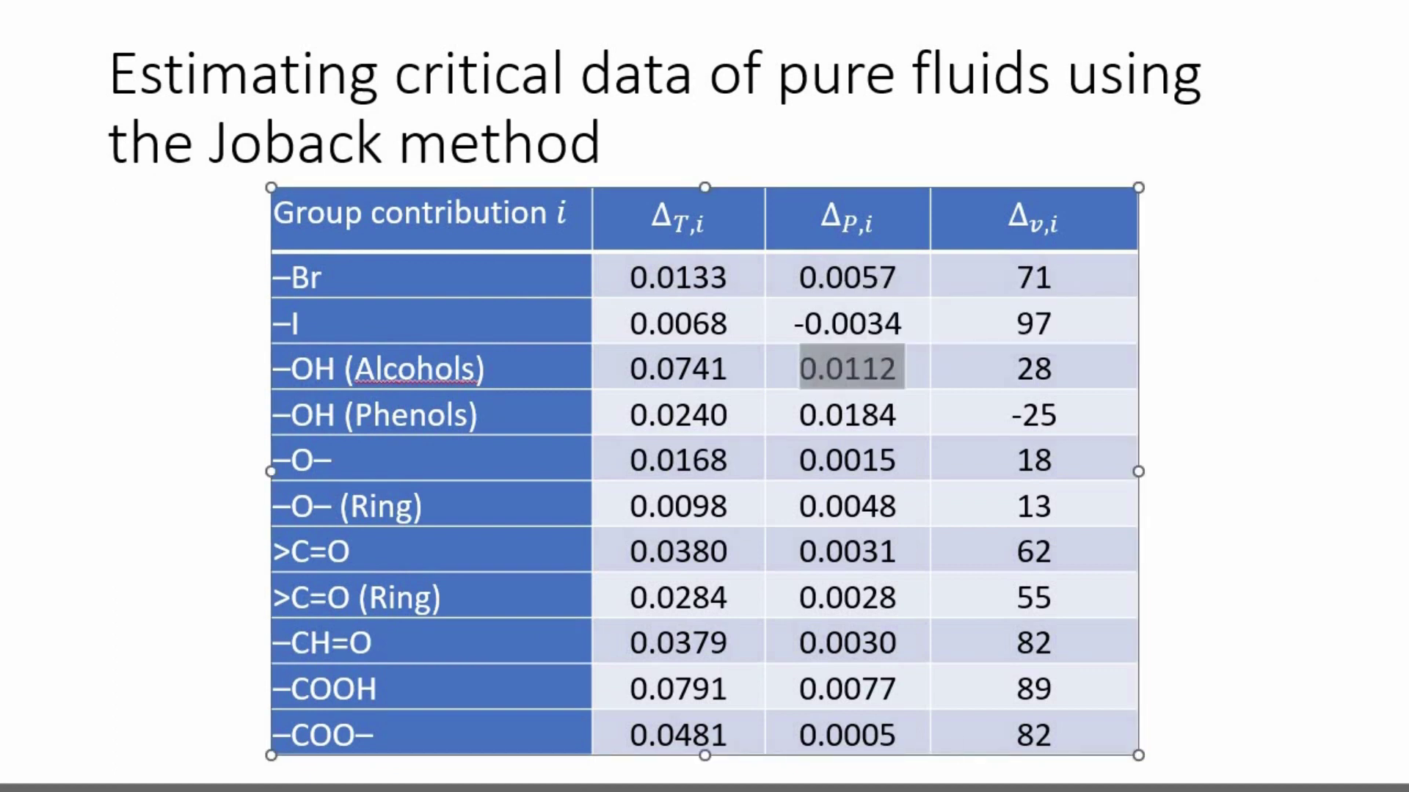
{"action": "key", "text": "alt+Tab"}
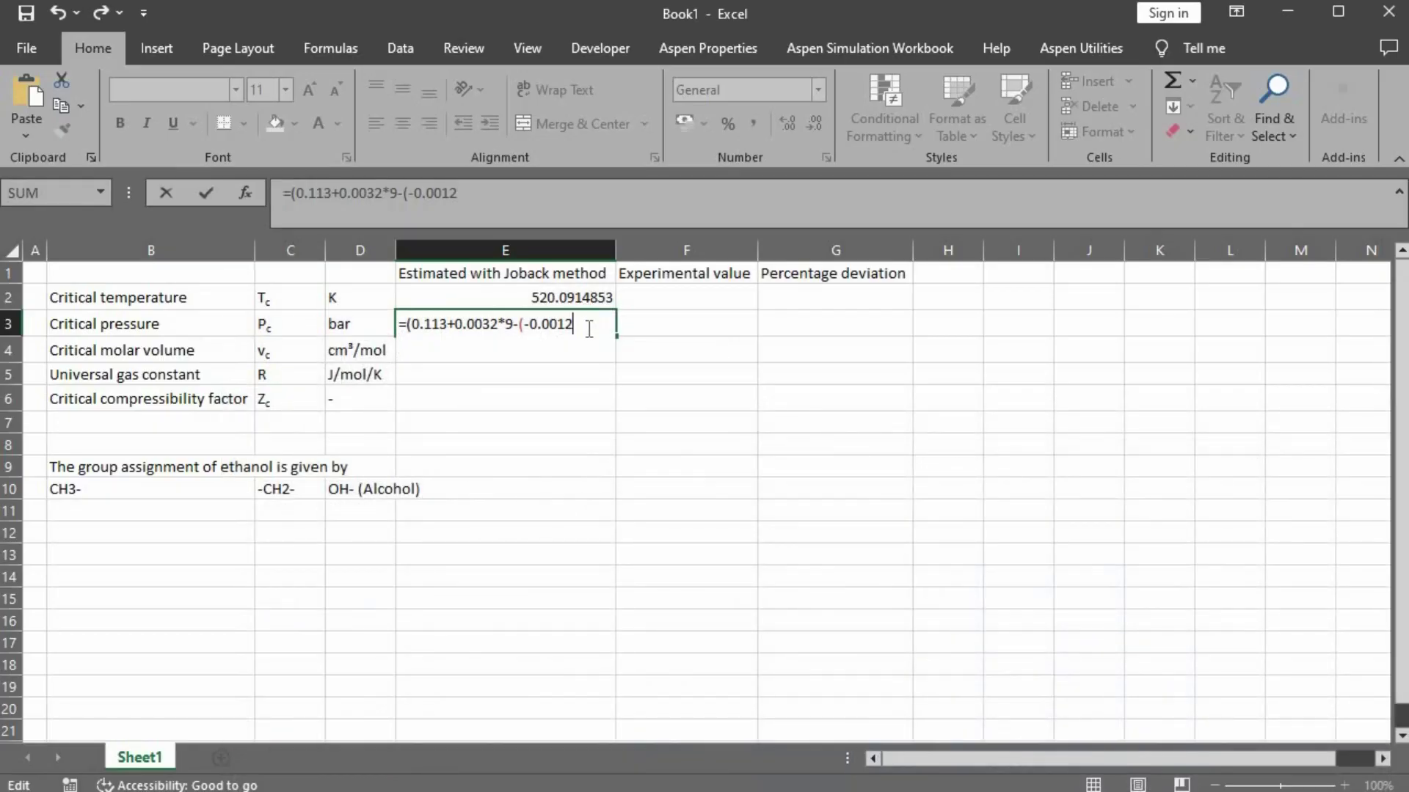
{"action": "type", "text": "+"}
{"action": "key", "text": "ctrl+v"}
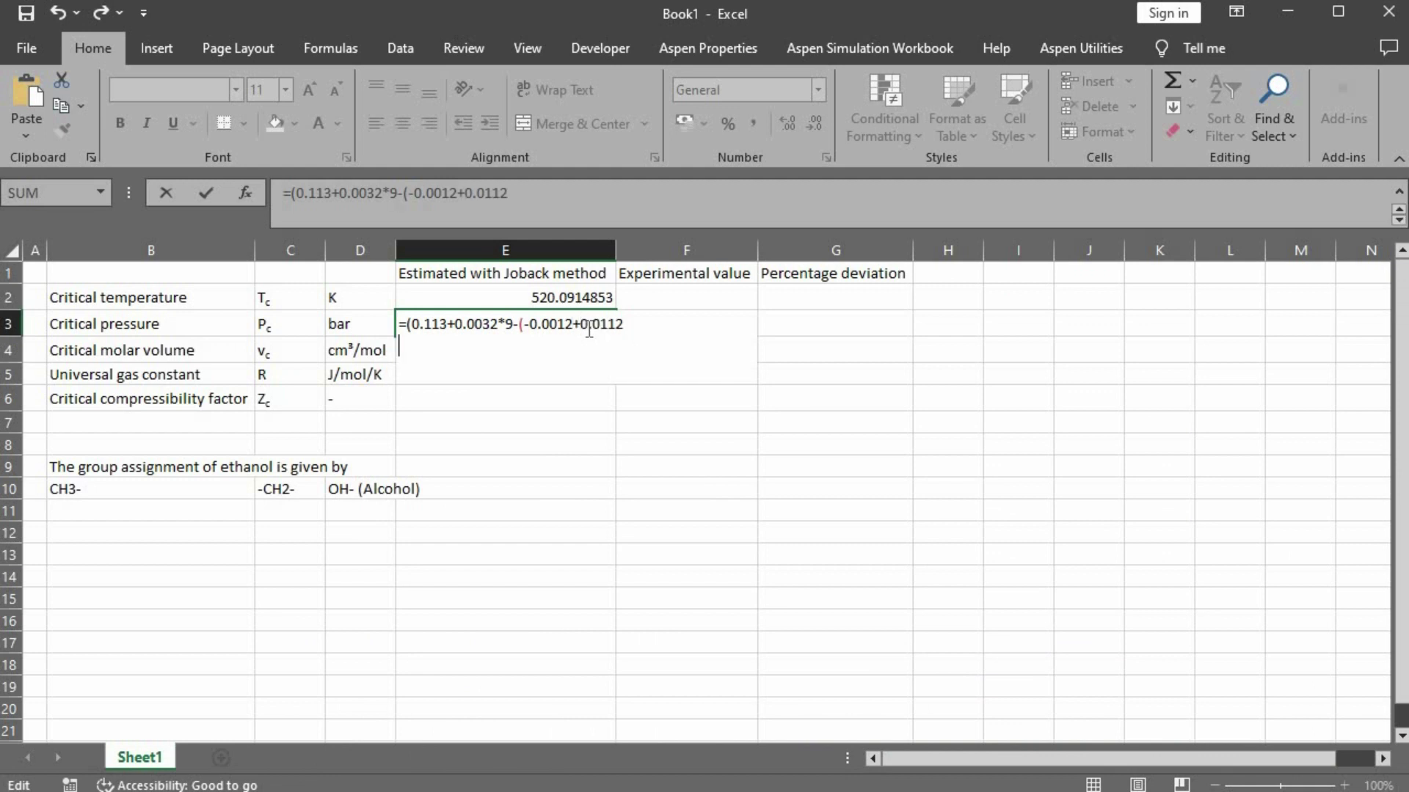
{"action": "key", "text": "BackSpace"}
Close both brackets of the E3 formula and raise the expression to the power (-2)
{"action": "type", "text": "))"}
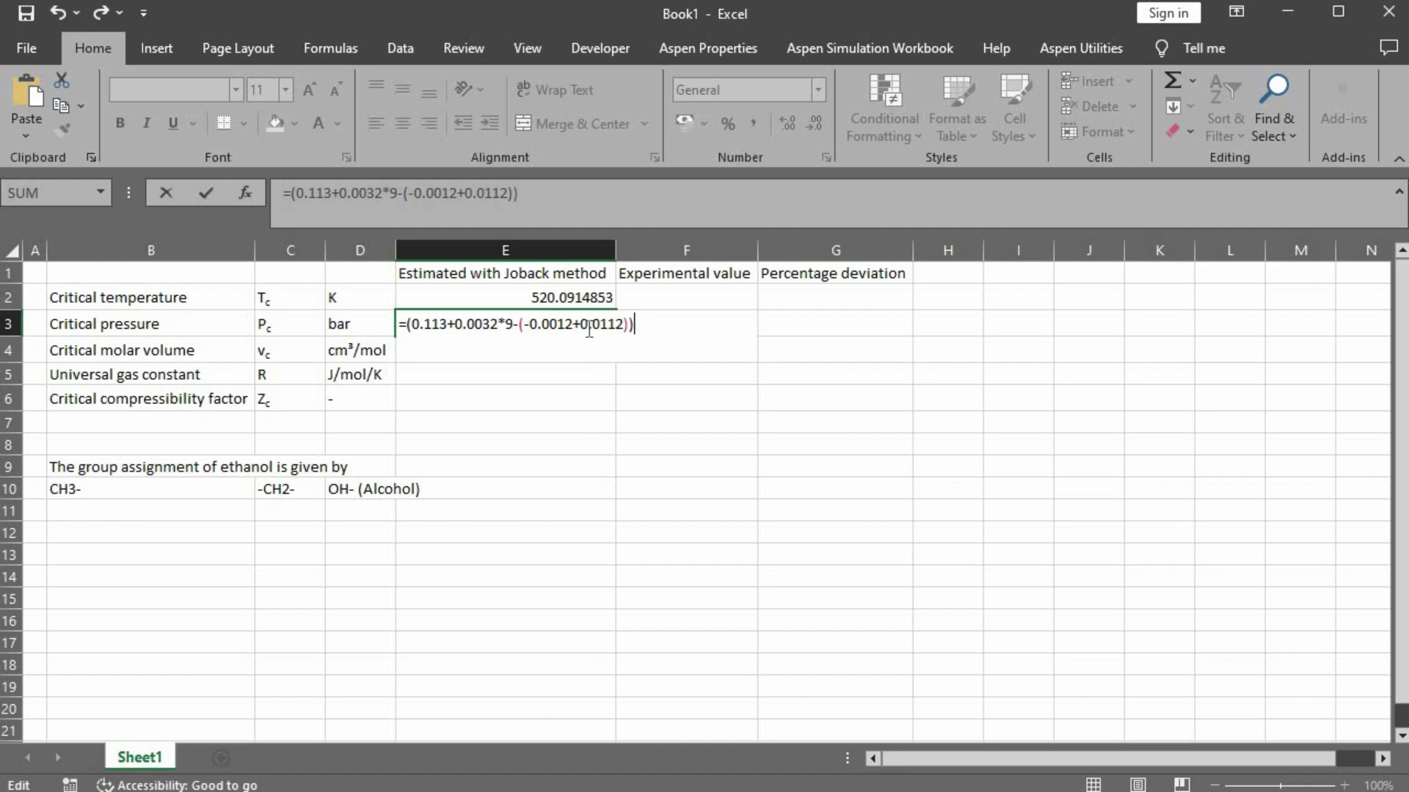
{"action": "type", "text": "^(-2)"}
{"action": "key", "text": "Return"}
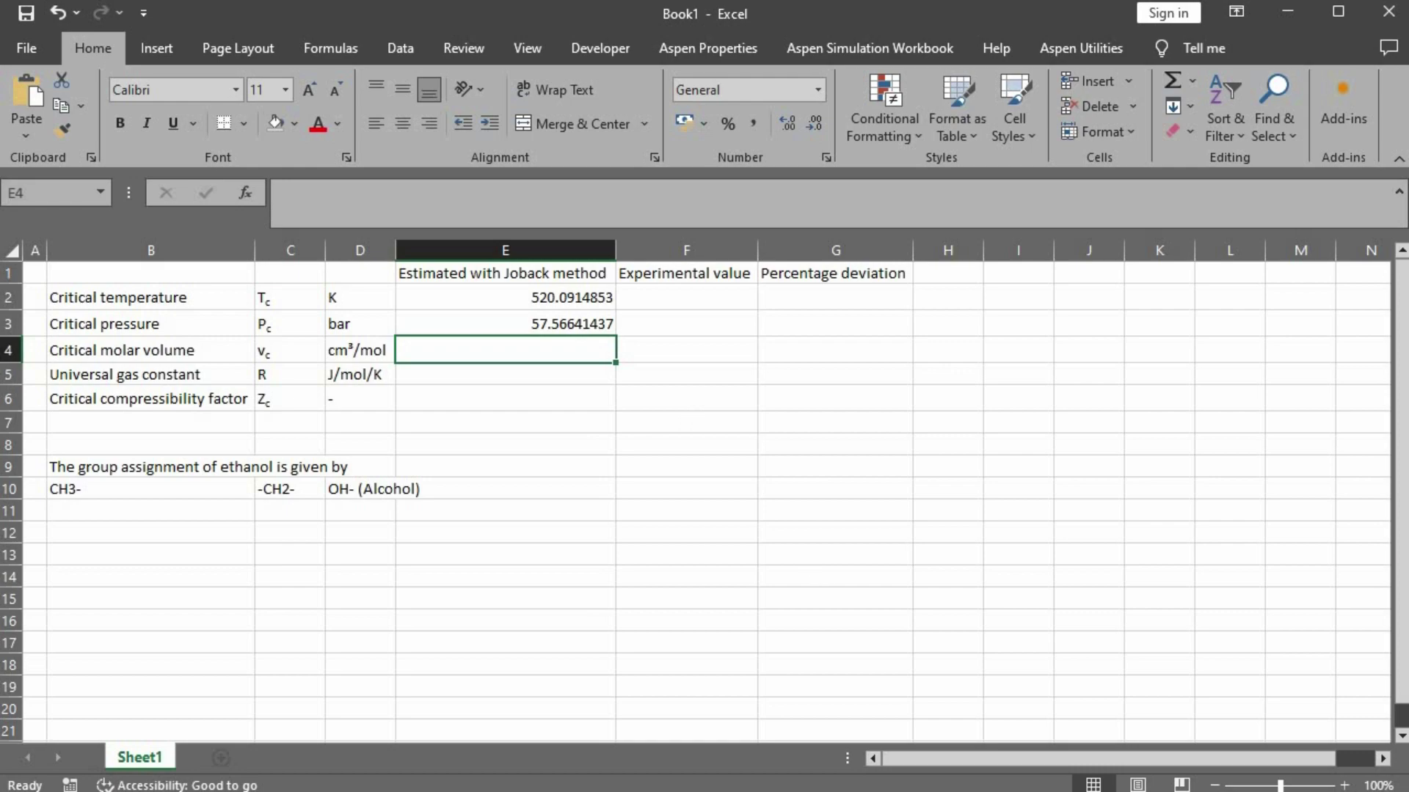
Look up the v_C equation in the slides and begin the critical molar volume formula in E4 with =17.5+
{"action": "key", "text": "alt+Tab"}
{"action": "scroll", "coordinate": [832, 582], "scroll_direction": "up", "scroll_amount": 2}
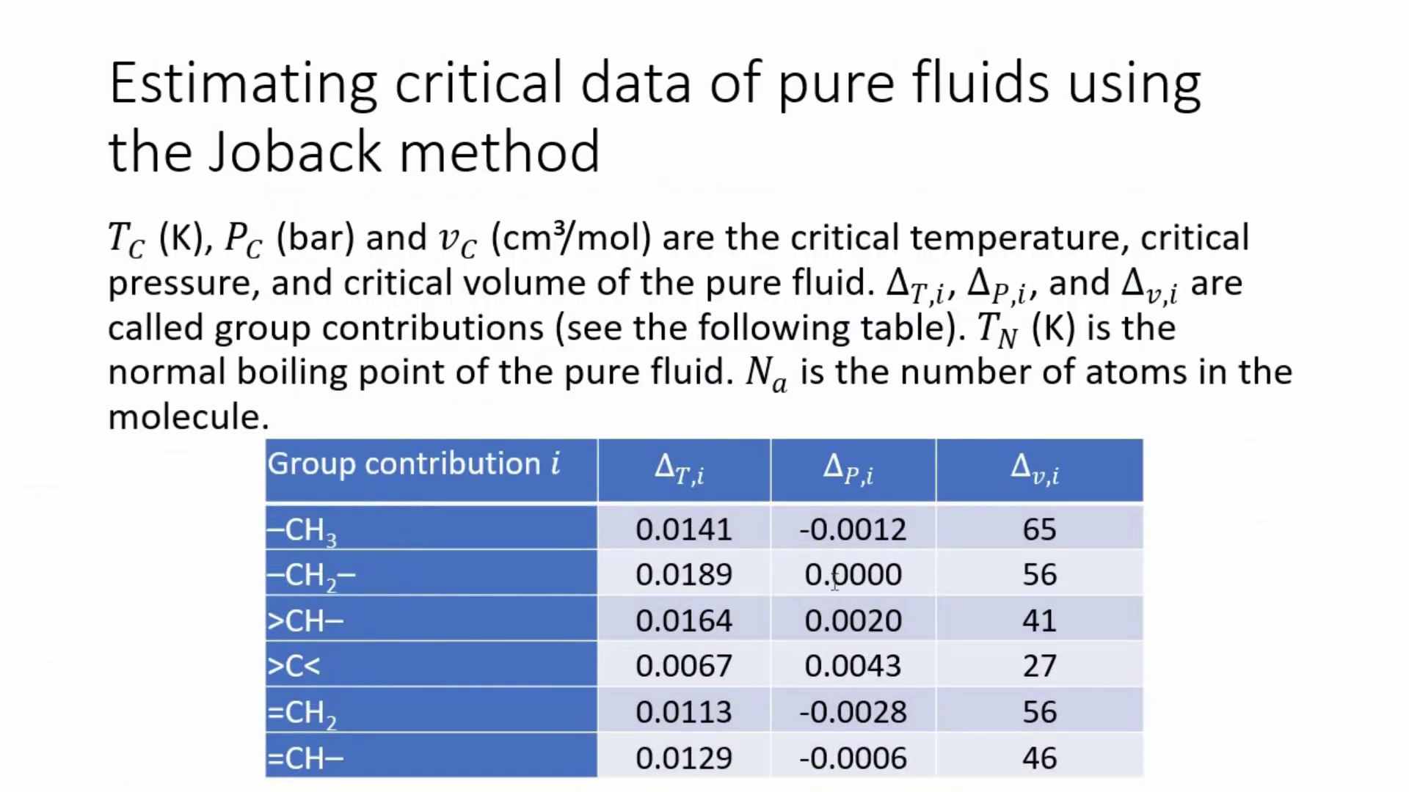
{"action": "scroll", "coordinate": [832, 579], "scroll_direction": "down", "scroll_amount": 1}
{"action": "left_click_drag", "start_coordinate": [598, 622], "coordinate": [664, 622]}
{"action": "key", "text": "alt+Tab"}
{"action": "type", "text": "=17.5"}
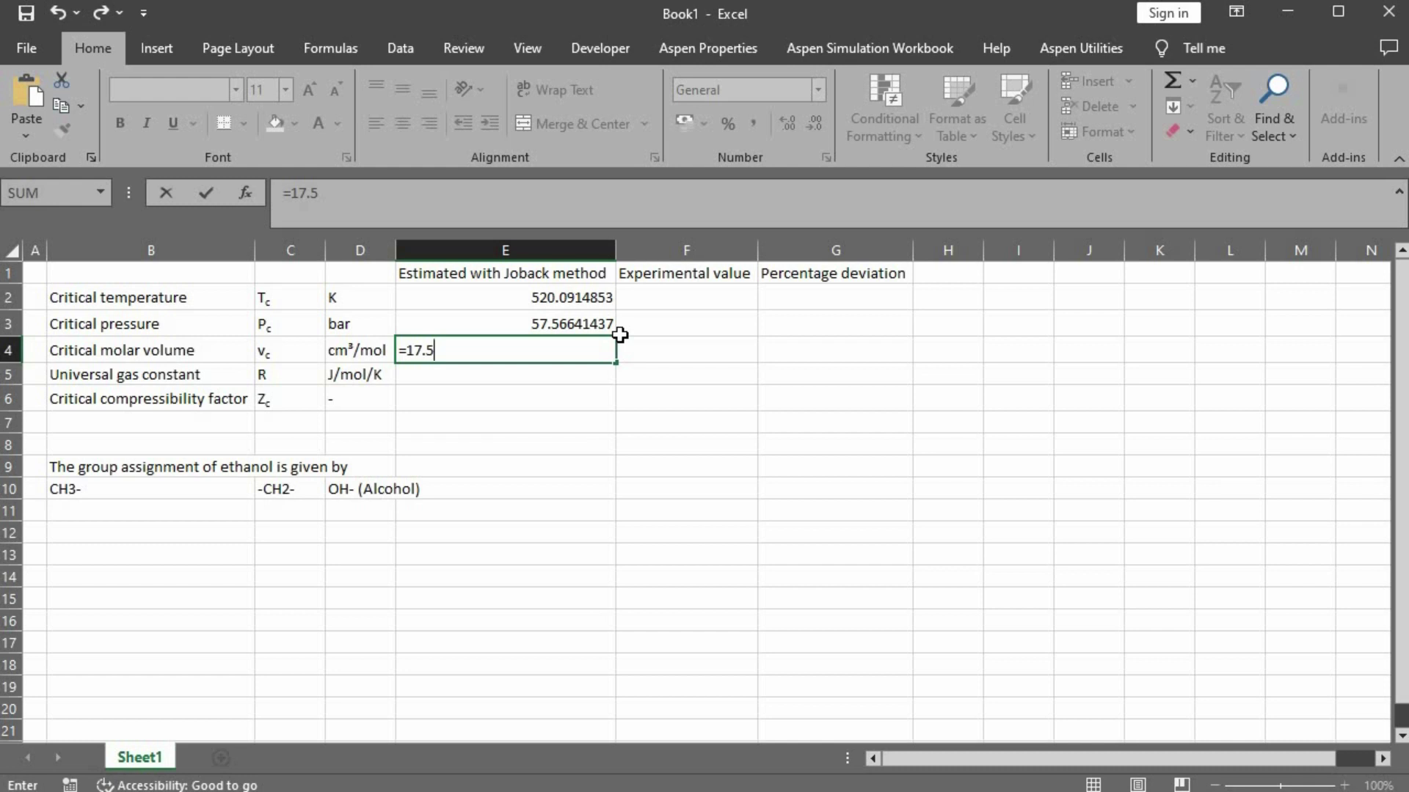
{"action": "type", "text": "+"}
Add the volume contributions 65 for –CH3 and 56 for –CH2– from the slide table to the E4 formula
{"action": "key", "text": "alt+Tab"}
{"action": "key", "text": "Page_Down"}
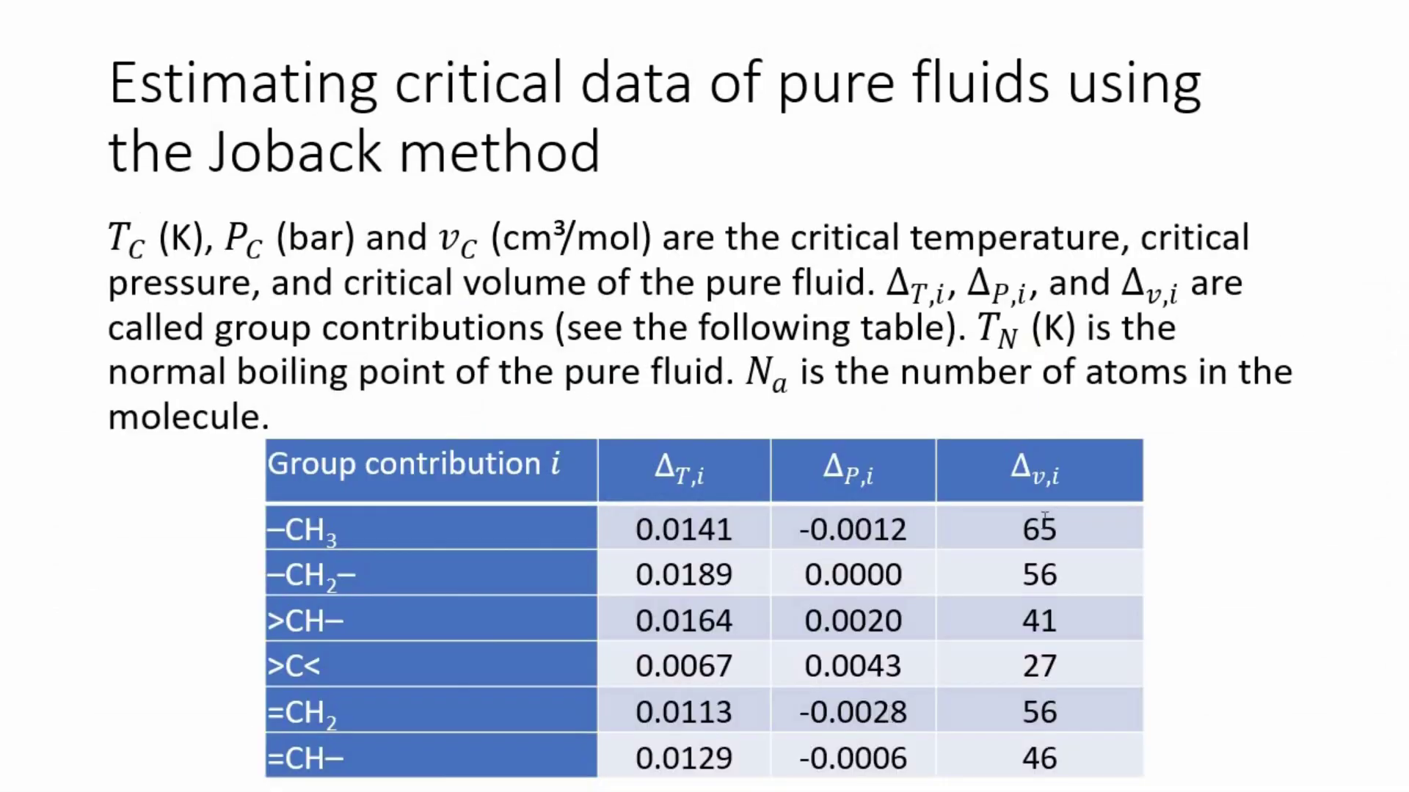
{"action": "double_click", "coordinate": [1069, 533]}
{"action": "key", "text": "ctrl+c"}
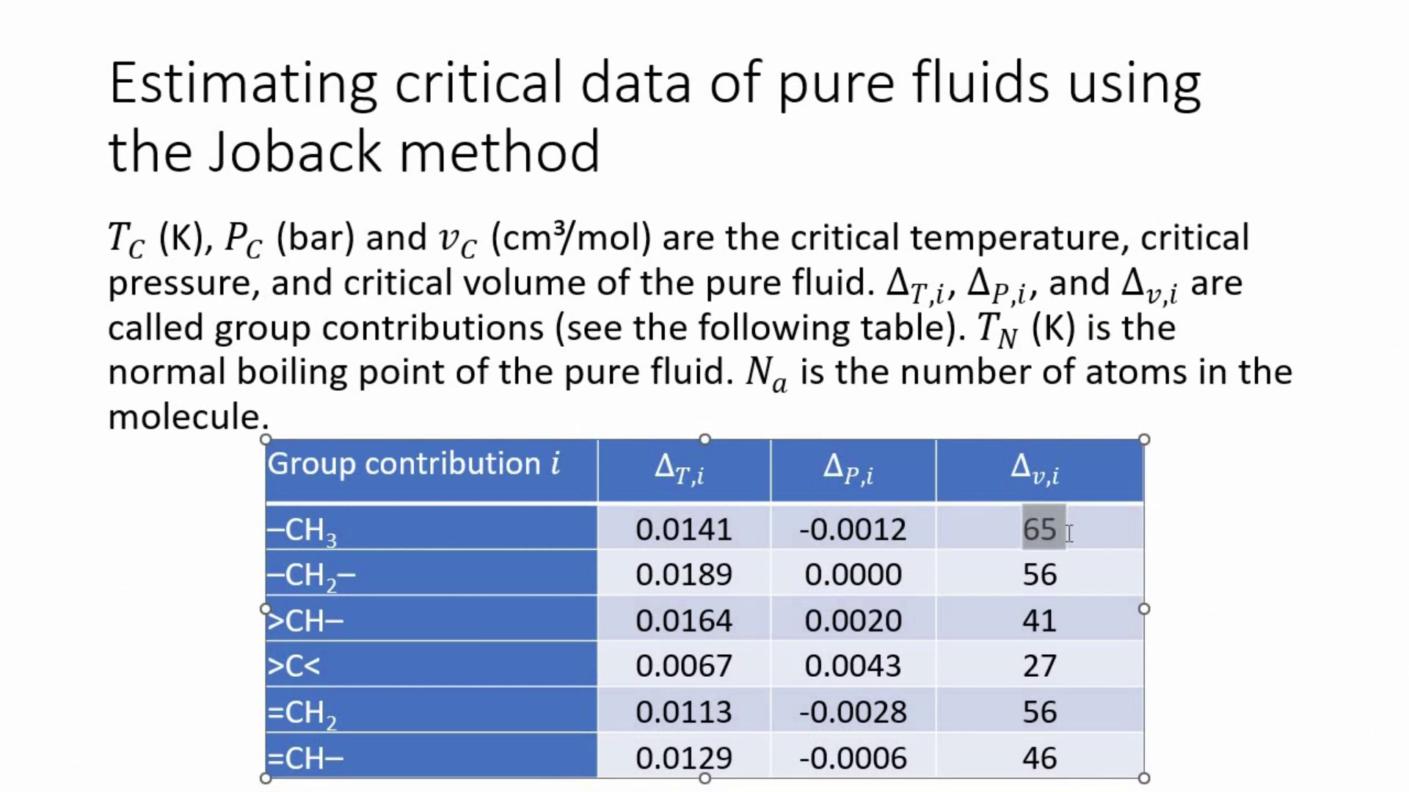
{"action": "key", "text": "alt+Tab"}
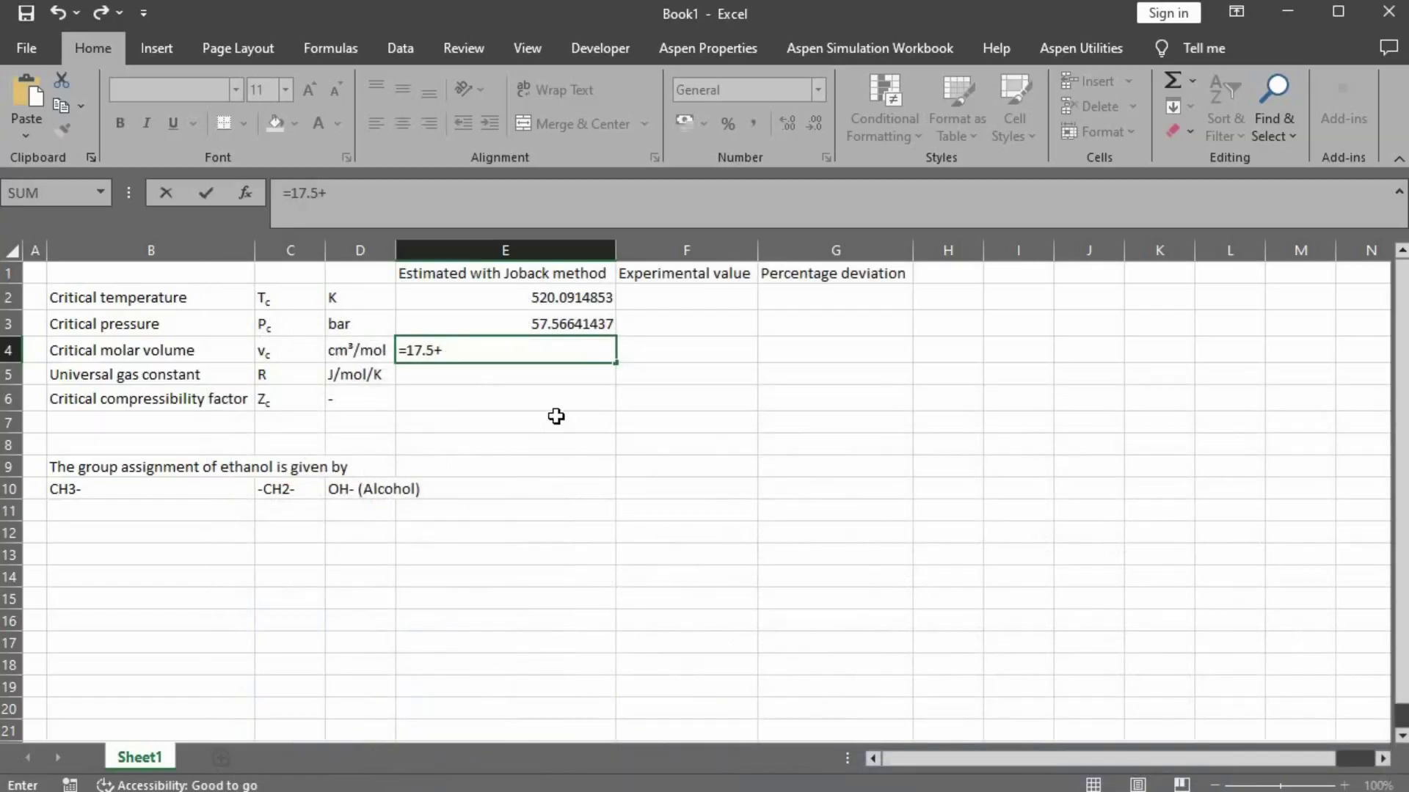
{"action": "key", "text": "ctrl+v"}
{"action": "key", "text": "BackSpace"}
{"action": "type", "text": "+56+"}
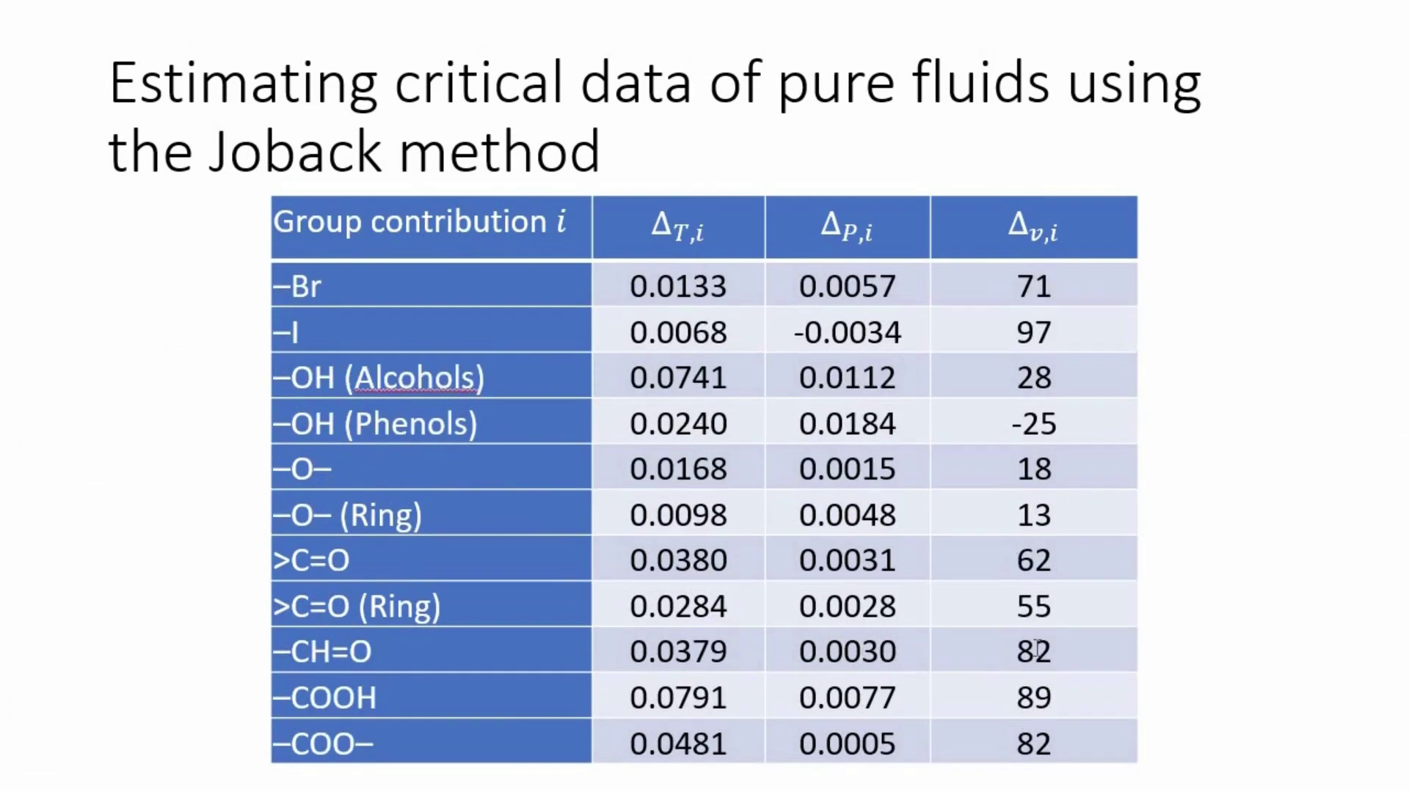
Finish the E4 formula with the –OH (Alcohols) volume contribution 28 from the slide table
{"action": "left_click_drag", "start_coordinate": [1054, 380], "coordinate": [1016, 382]}
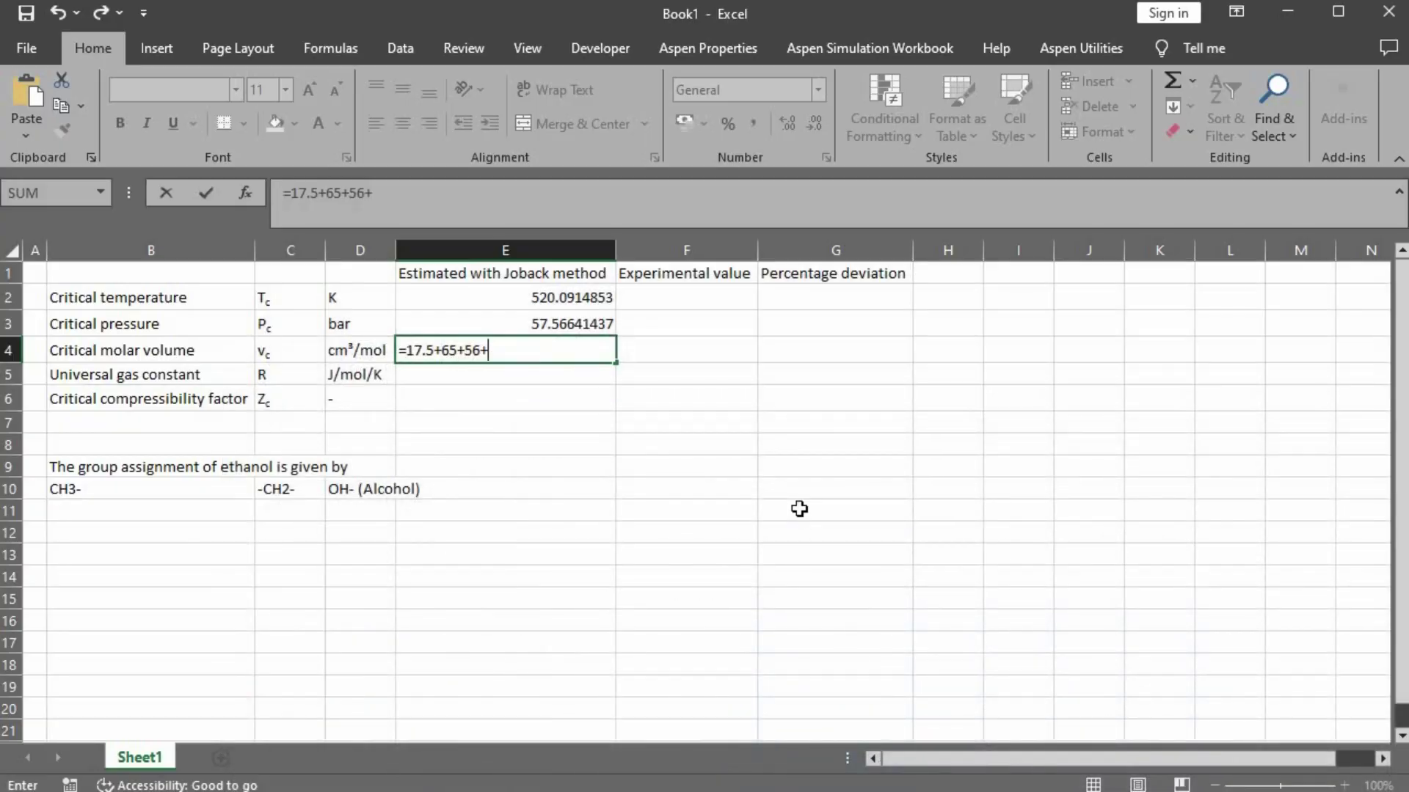
{"action": "type", "text": "28"}
{"action": "key", "text": "Return"}
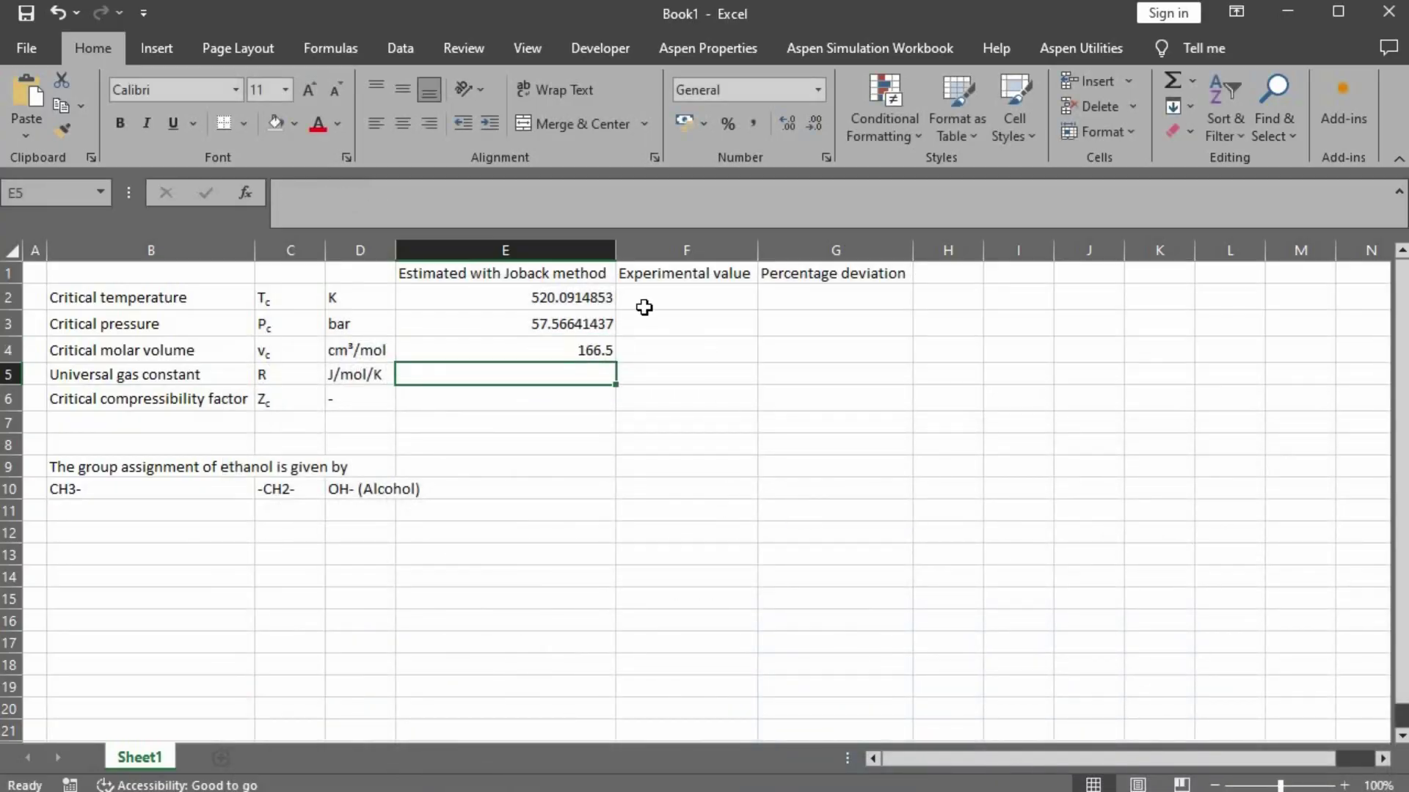
Enter 516.5 as the experimental critical temperature in F2
{"action": "left_click", "coordinate": [693, 296]}
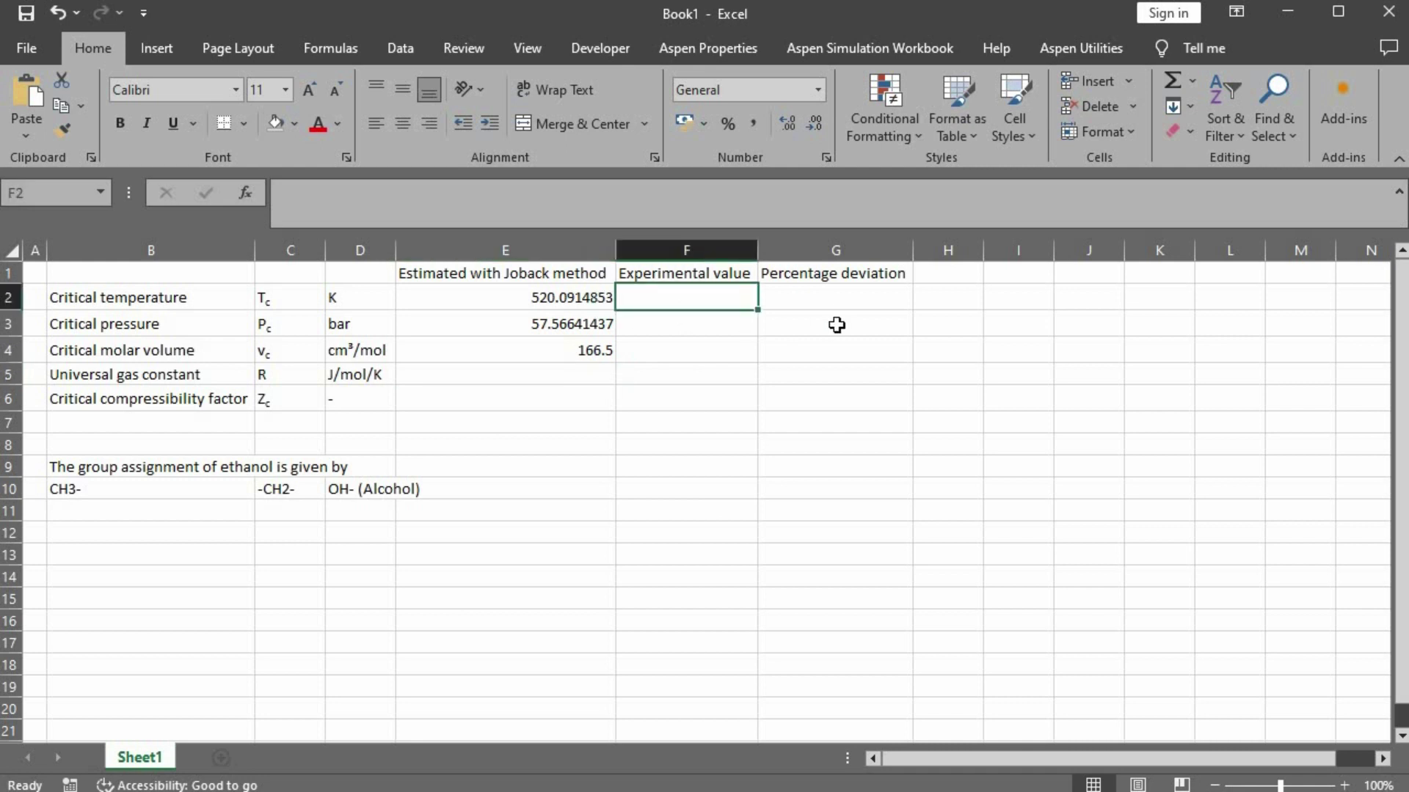
{"action": "type", "text": "51"}
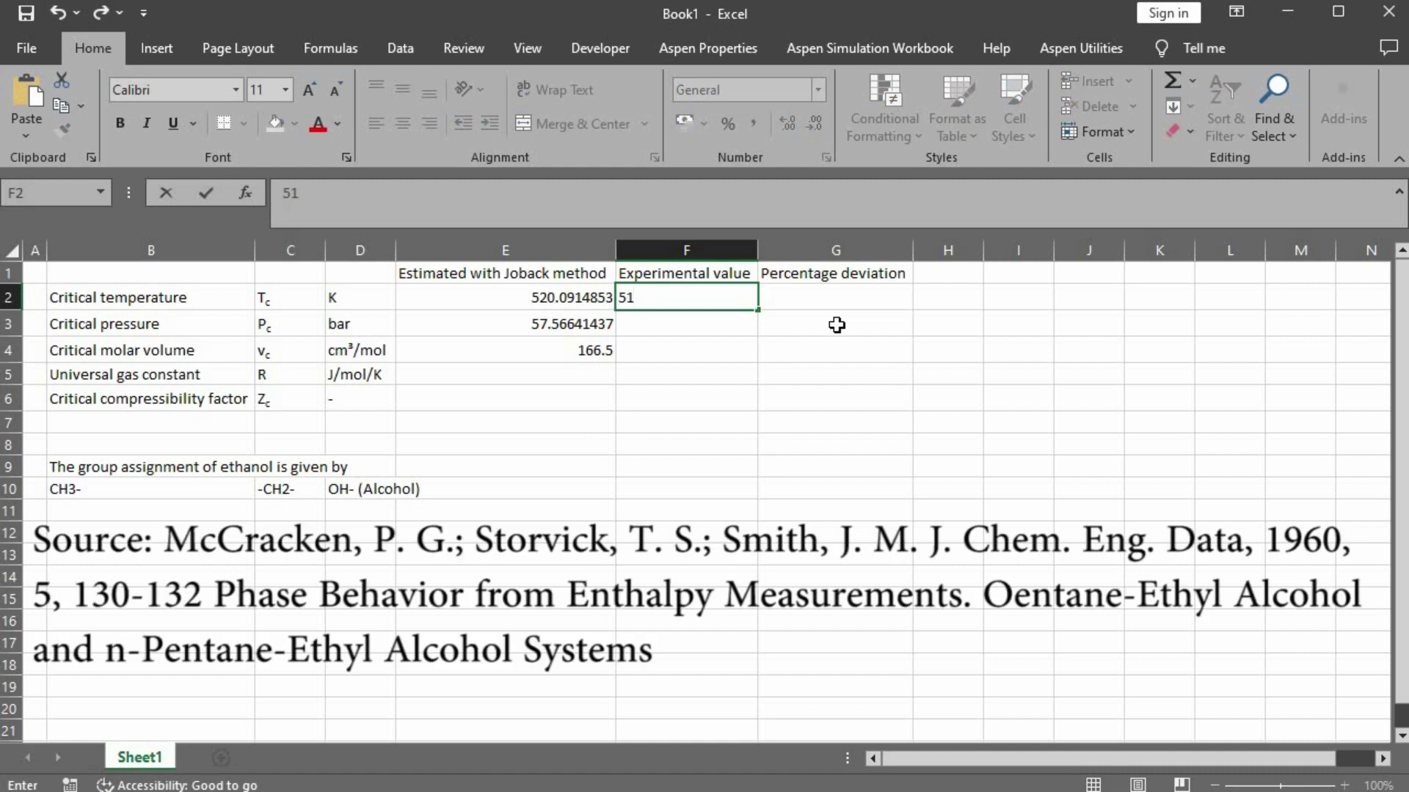
{"action": "type", "text": "6.5"}
{"action": "key", "text": "Return"}
Start the percentage deviation formula in G2 with =abs(E2-F2
{"action": "key", "text": "Right"}
{"action": "key", "text": "Up"}
{"action": "type", "text": "="}
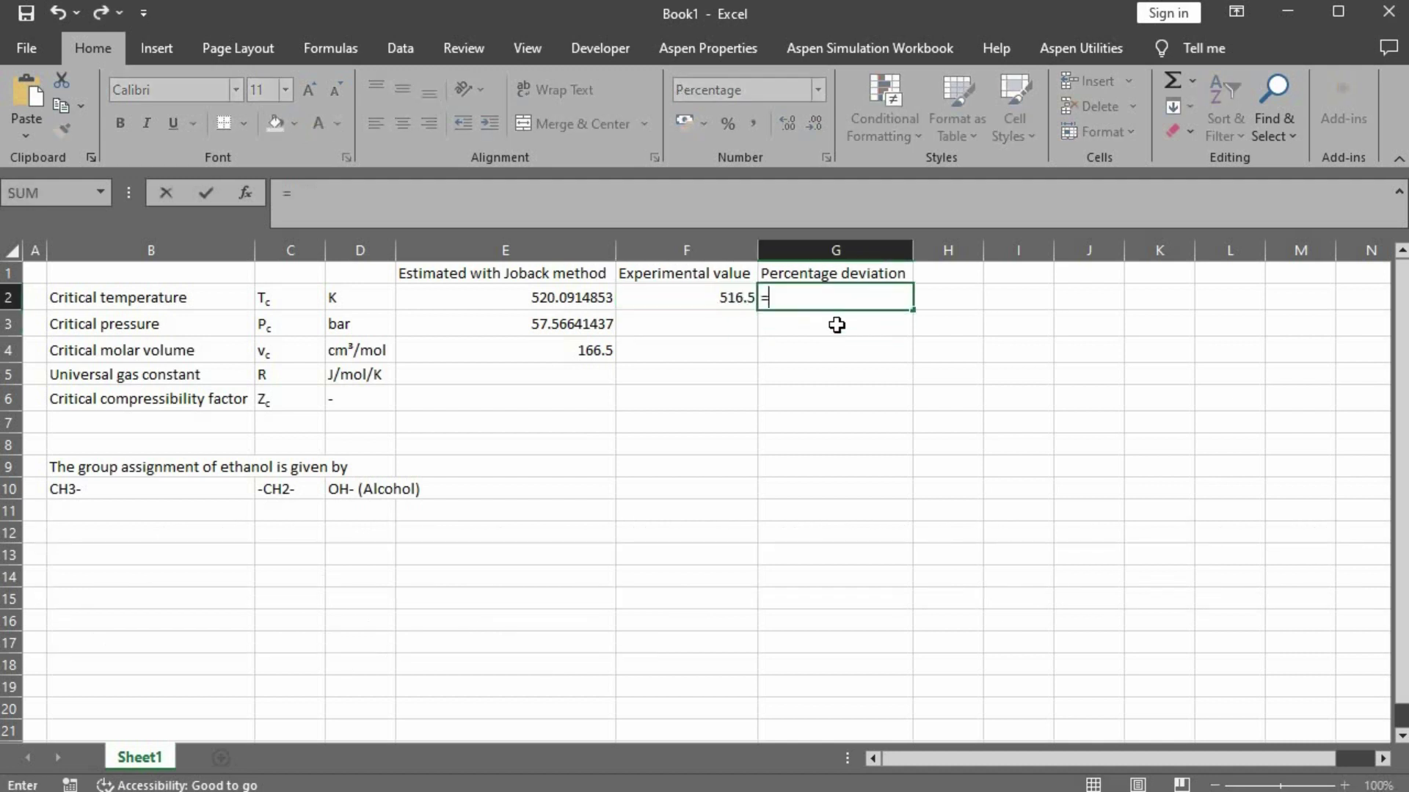
{"action": "type", "text": "("}
{"action": "key", "text": "BackSpace"}
{"action": "type", "text": "abs("}
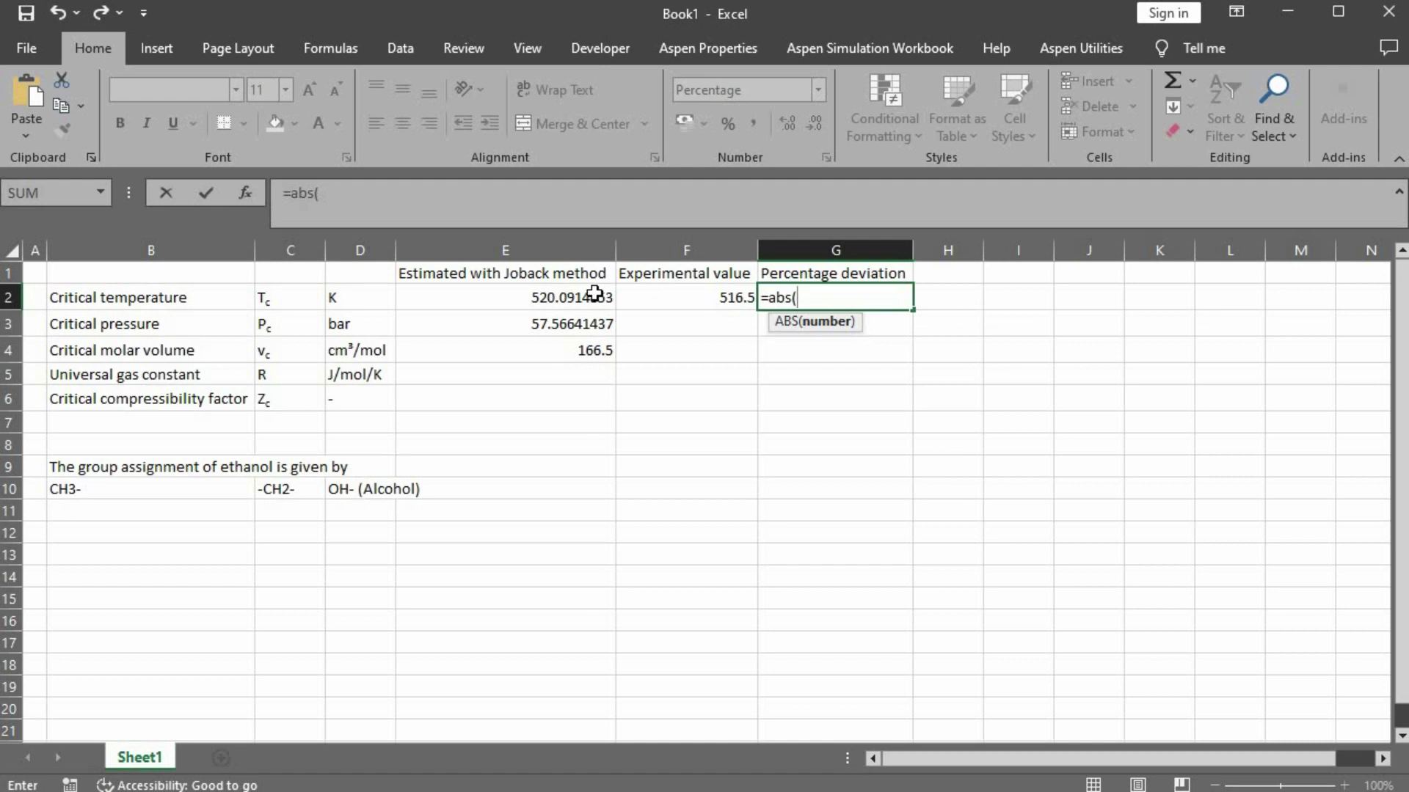
{"action": "left_click", "coordinate": [554, 299]}
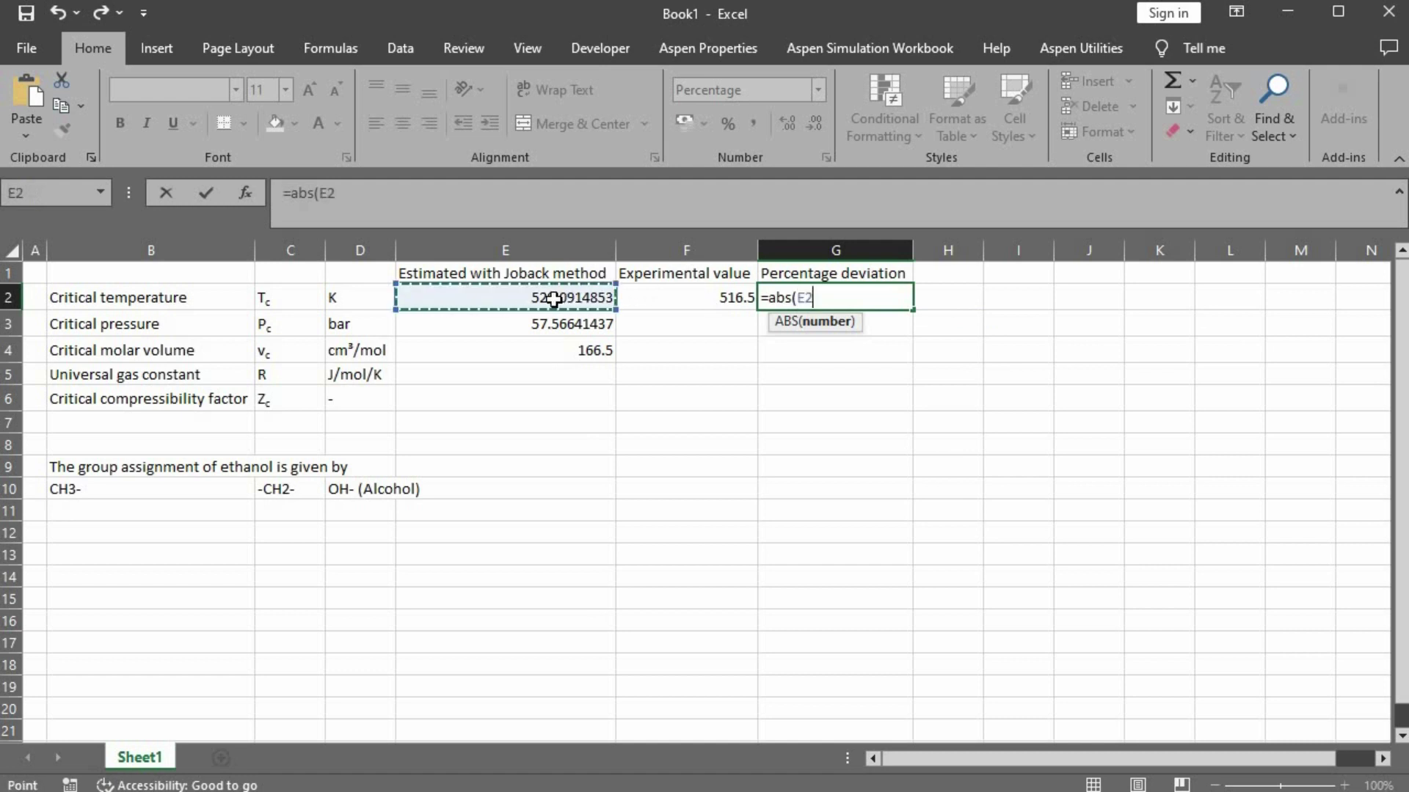
{"action": "type", "text": "-"}
{"action": "left_click", "coordinate": [736, 294]}
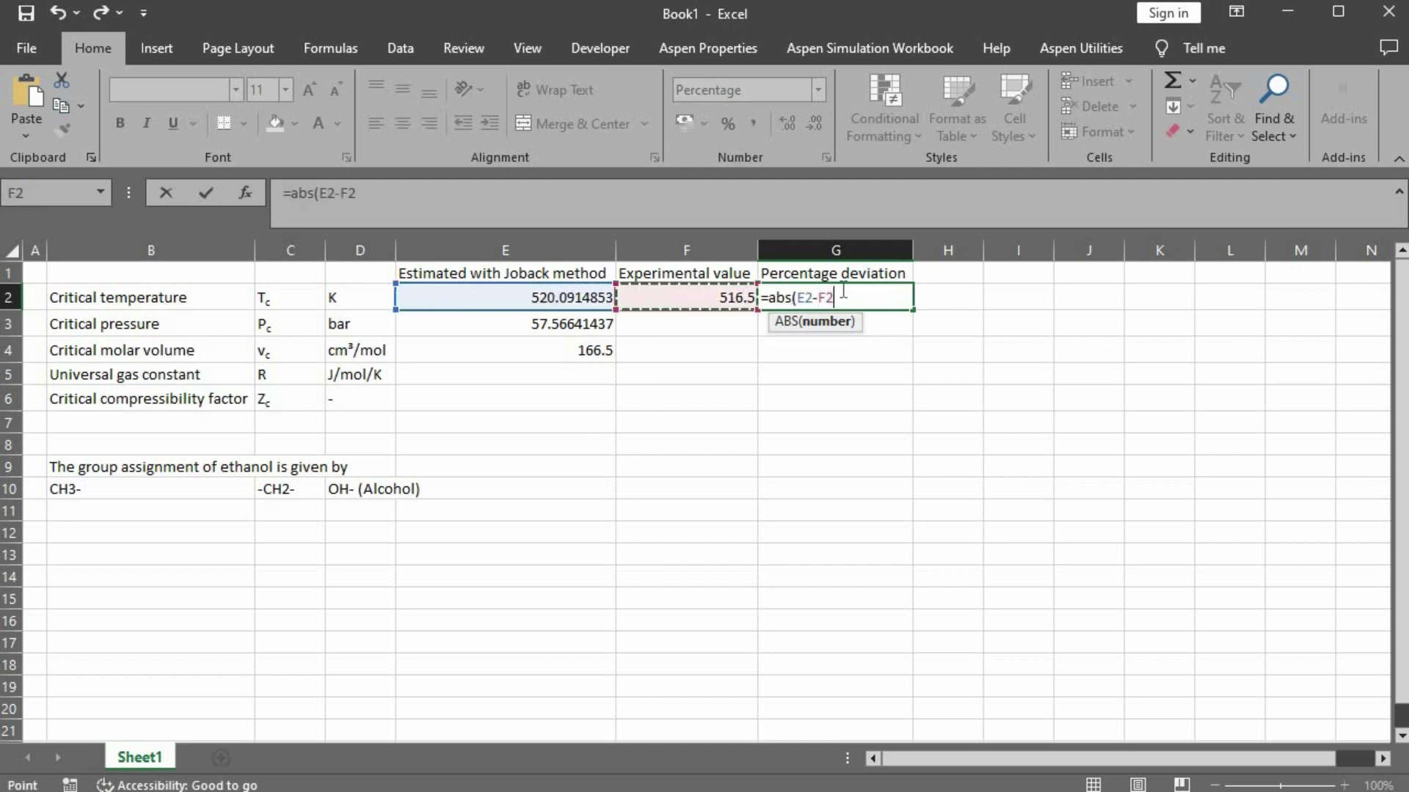
Close the absolute difference in the G2 formula and divide it by F2
{"action": "type", "text": "97"}
{"action": "key", "text": "BackSpace"}
{"action": "key", "text": "BackSpace"}
{"action": "type", "text": ")/"}
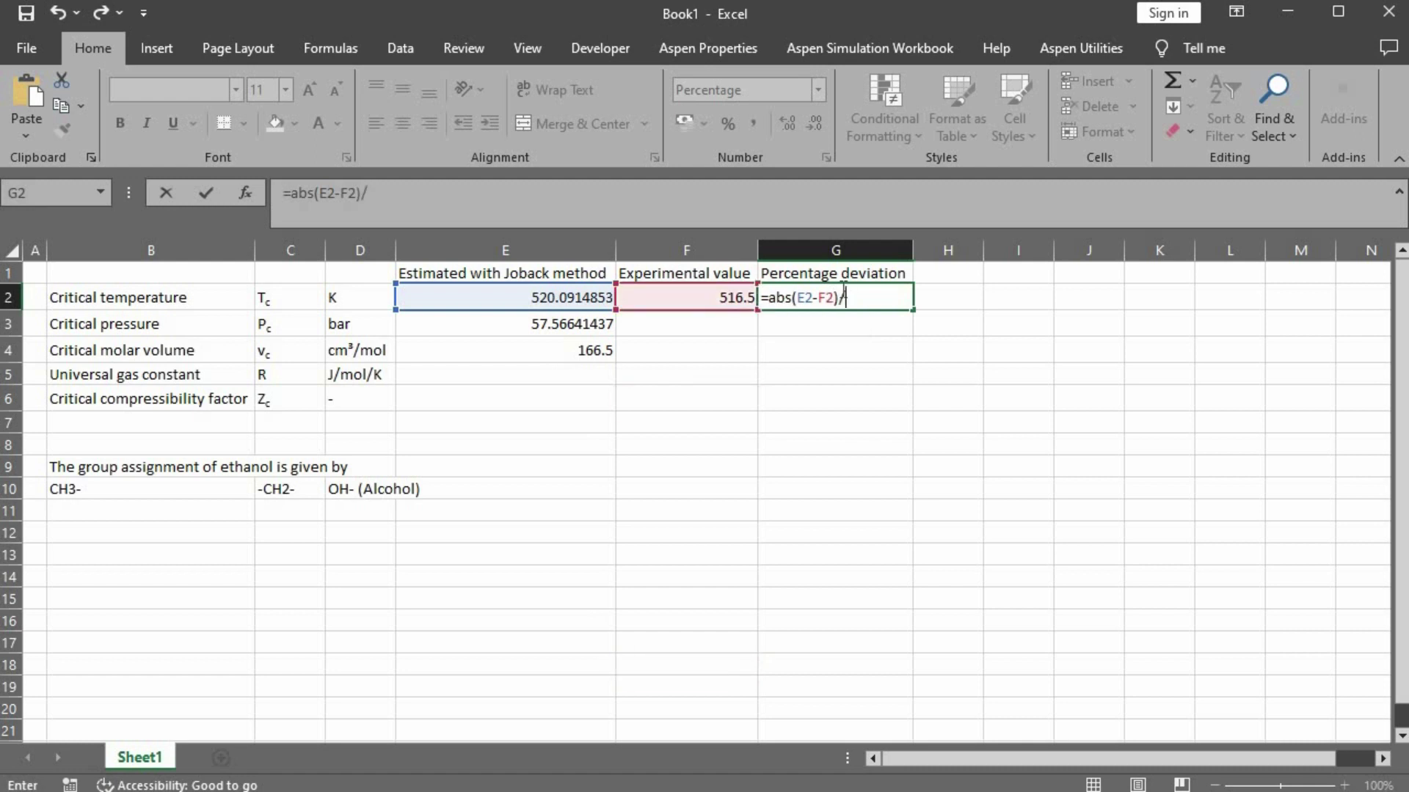
{"action": "left_click", "coordinate": [702, 297]}
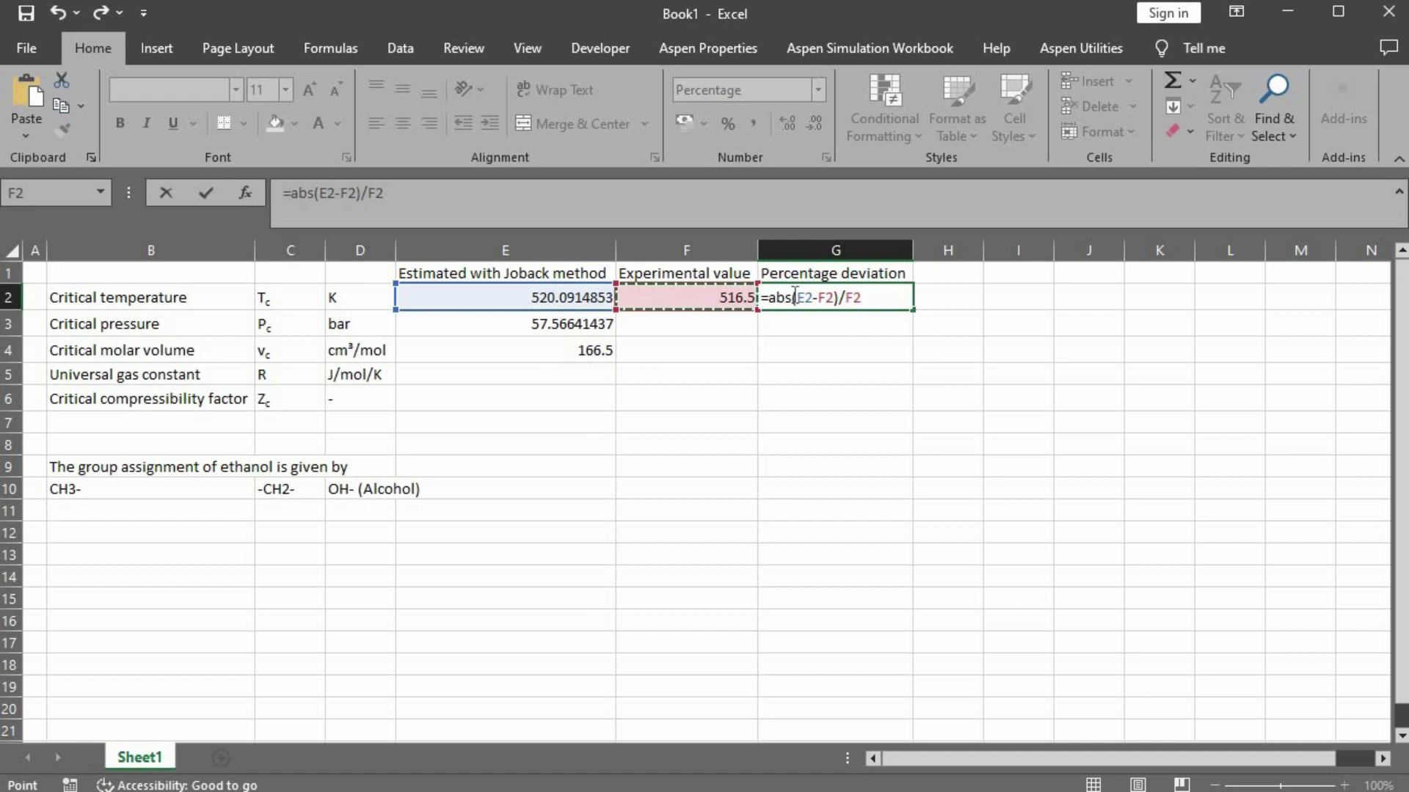
Enclose the whole quotient of the G2 formula in the absolute value, giving =abs((E2-F2)/F2)
{"action": "left_click", "coordinate": [793, 297]}
{"action": "type", "text": "("}
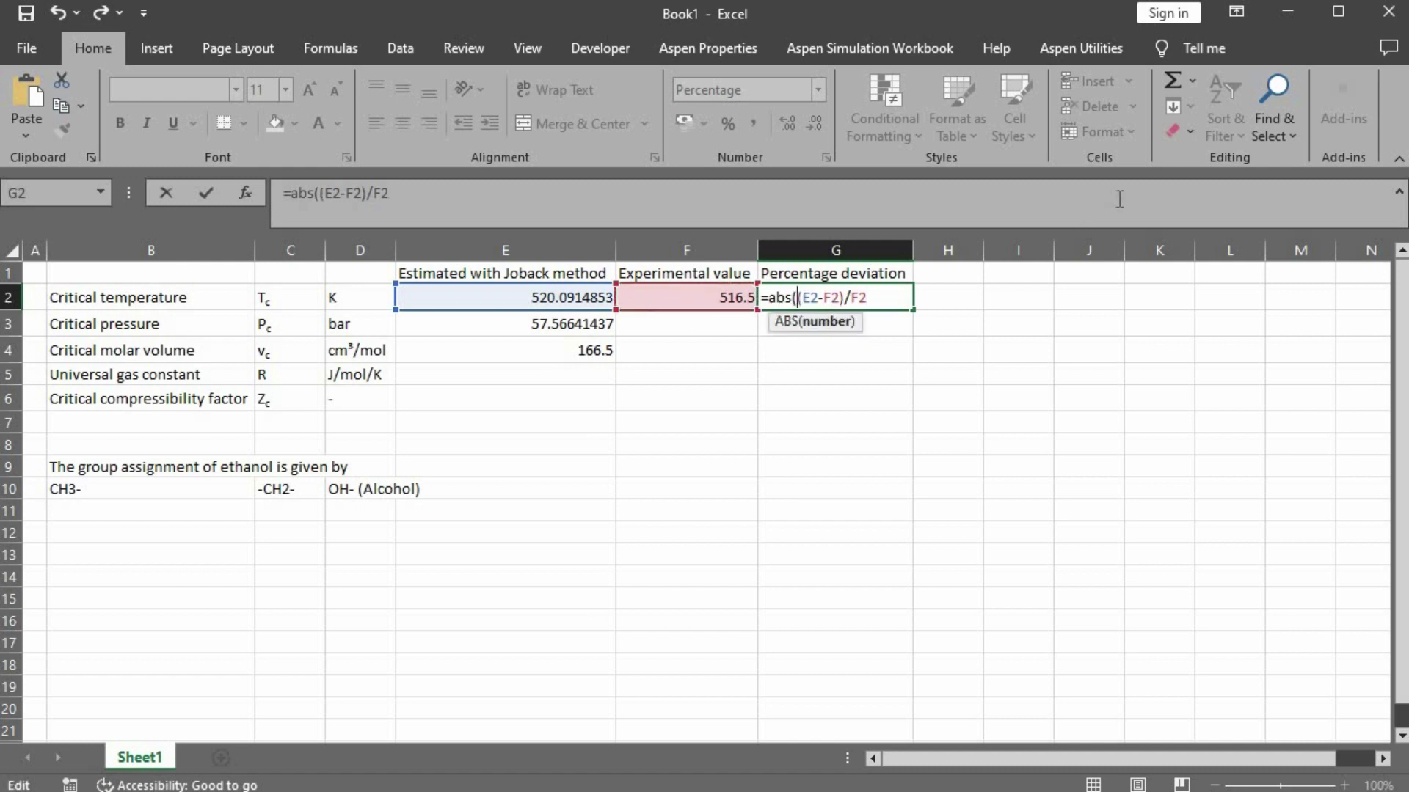
{"action": "left_click", "coordinate": [883, 293]}
{"action": "type", "text": ")"}
{"action": "key", "text": "Return"}
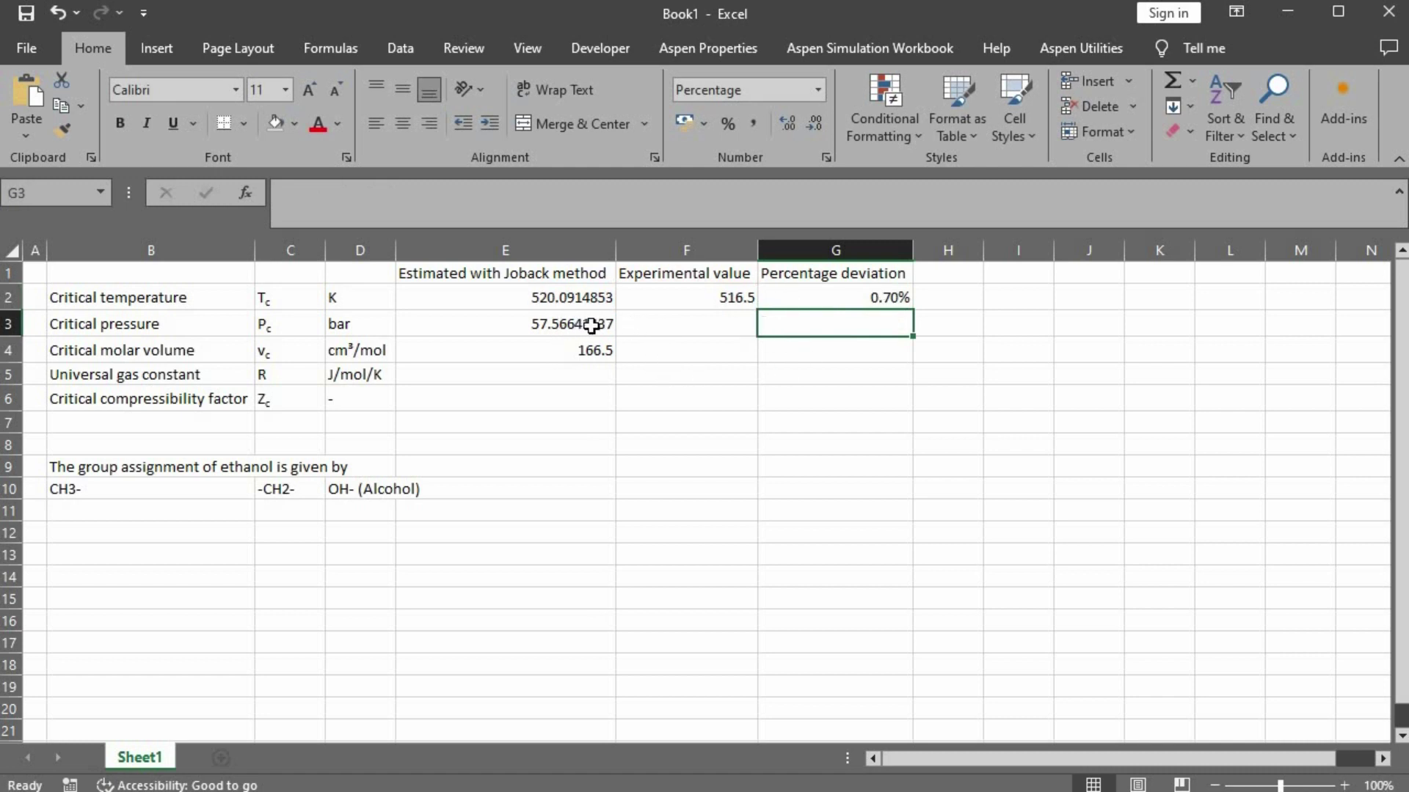
Enter 61.2 as the experimental critical pressure in F3
{"action": "left_click", "coordinate": [686, 325]}
{"action": "type", "text": "61"}
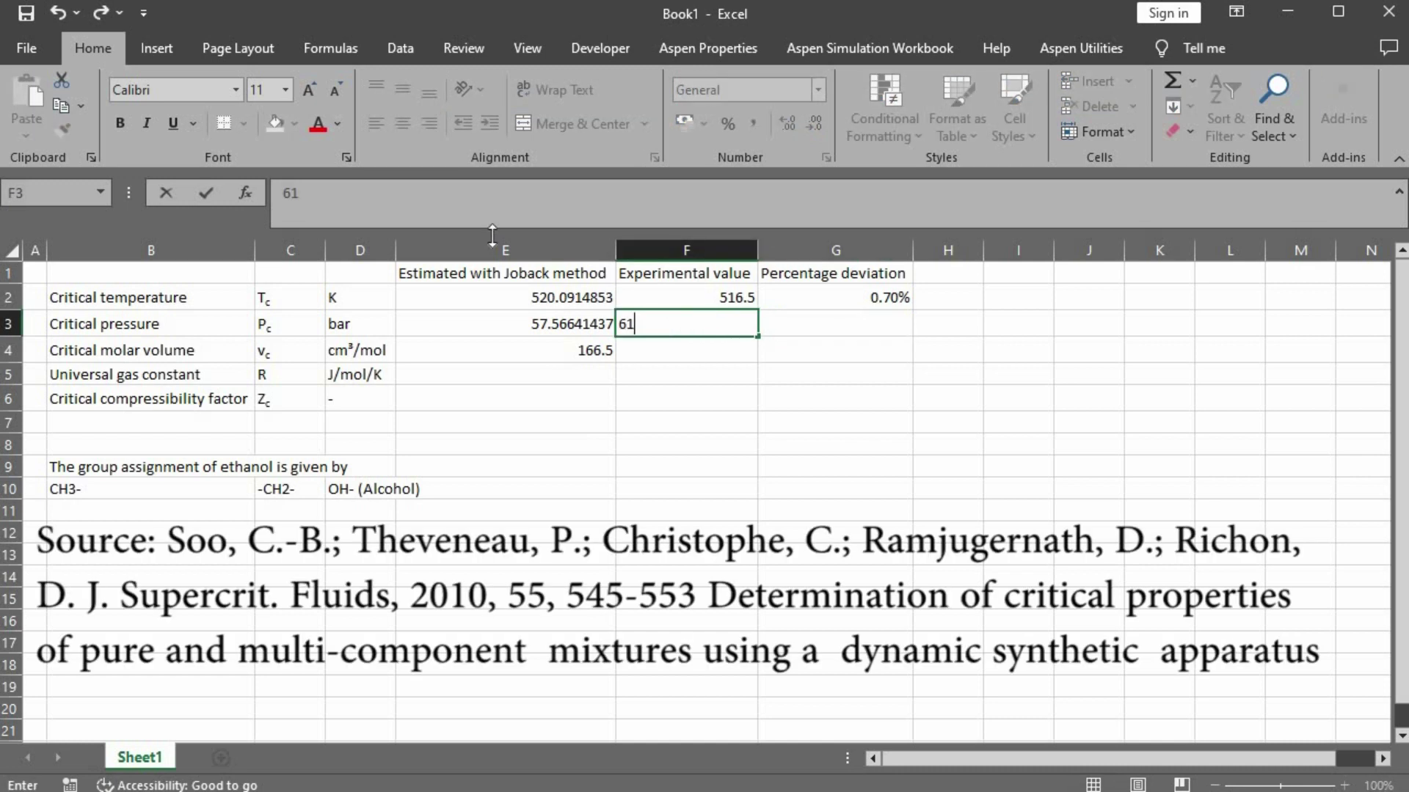
{"action": "type", "text": ".2"}
{"action": "key", "text": "Tab"}
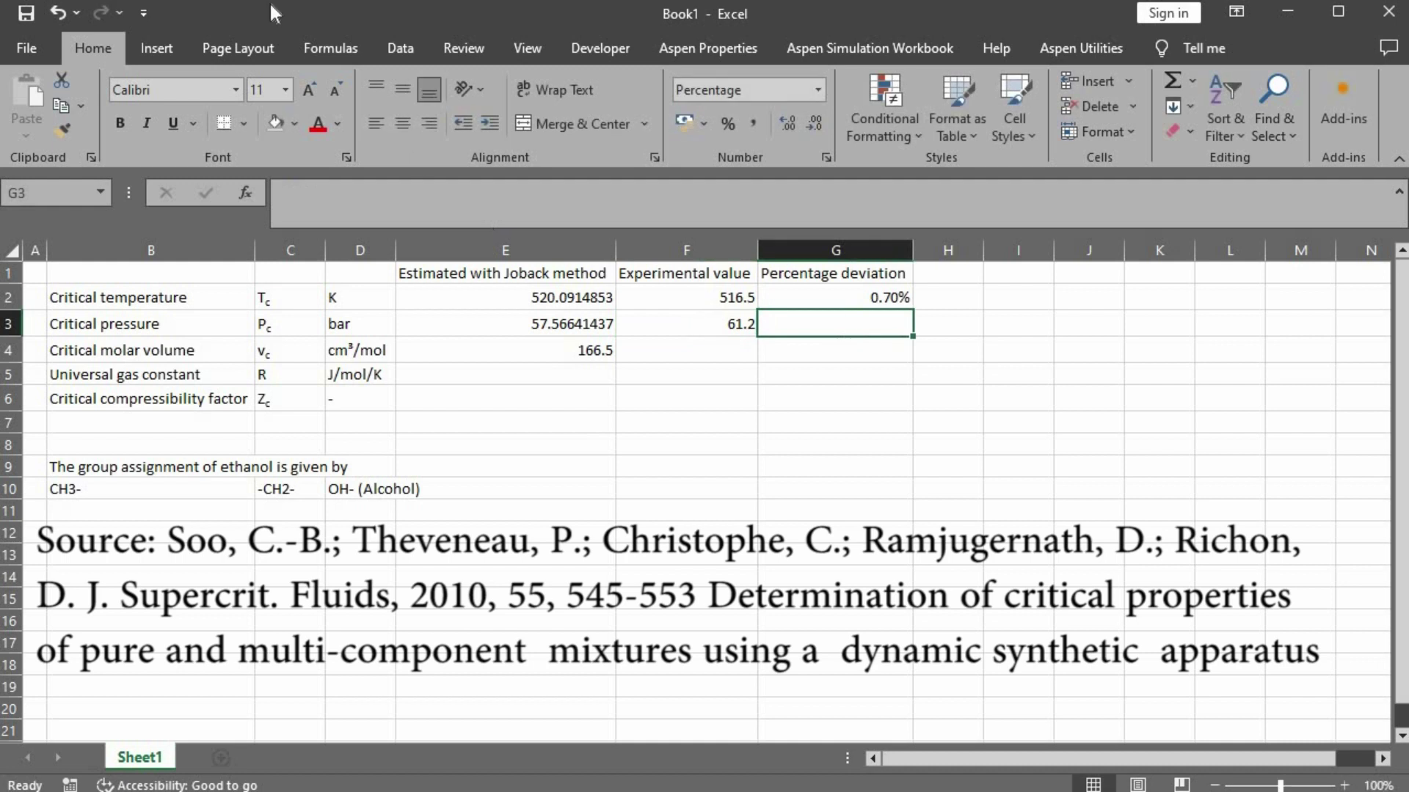
Fill the percentage deviation formula from G2 down to G3 for the critical pressure
{"action": "left_click", "coordinate": [848, 294]}
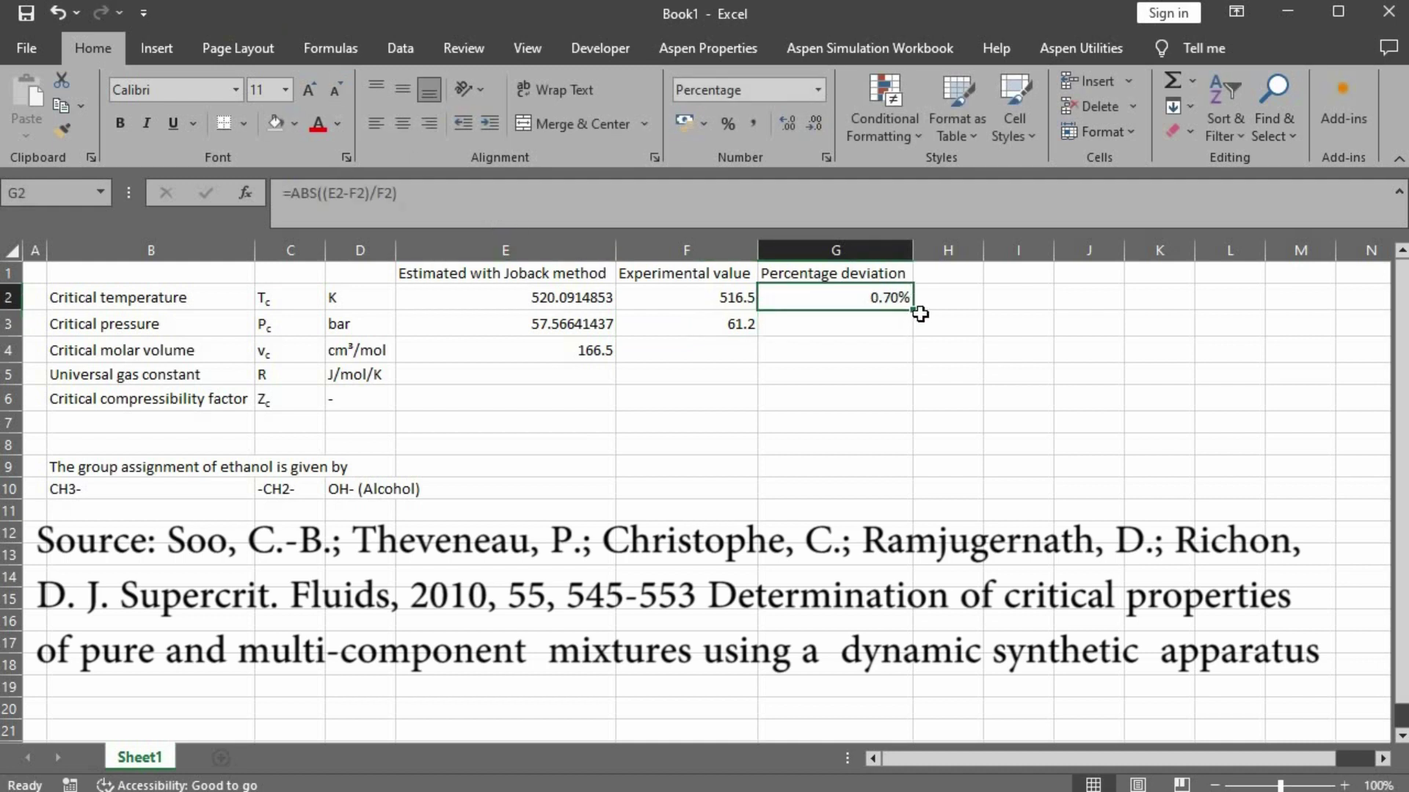
{"action": "left_click_drag", "start_coordinate": [915, 312], "coordinate": [914, 334]}
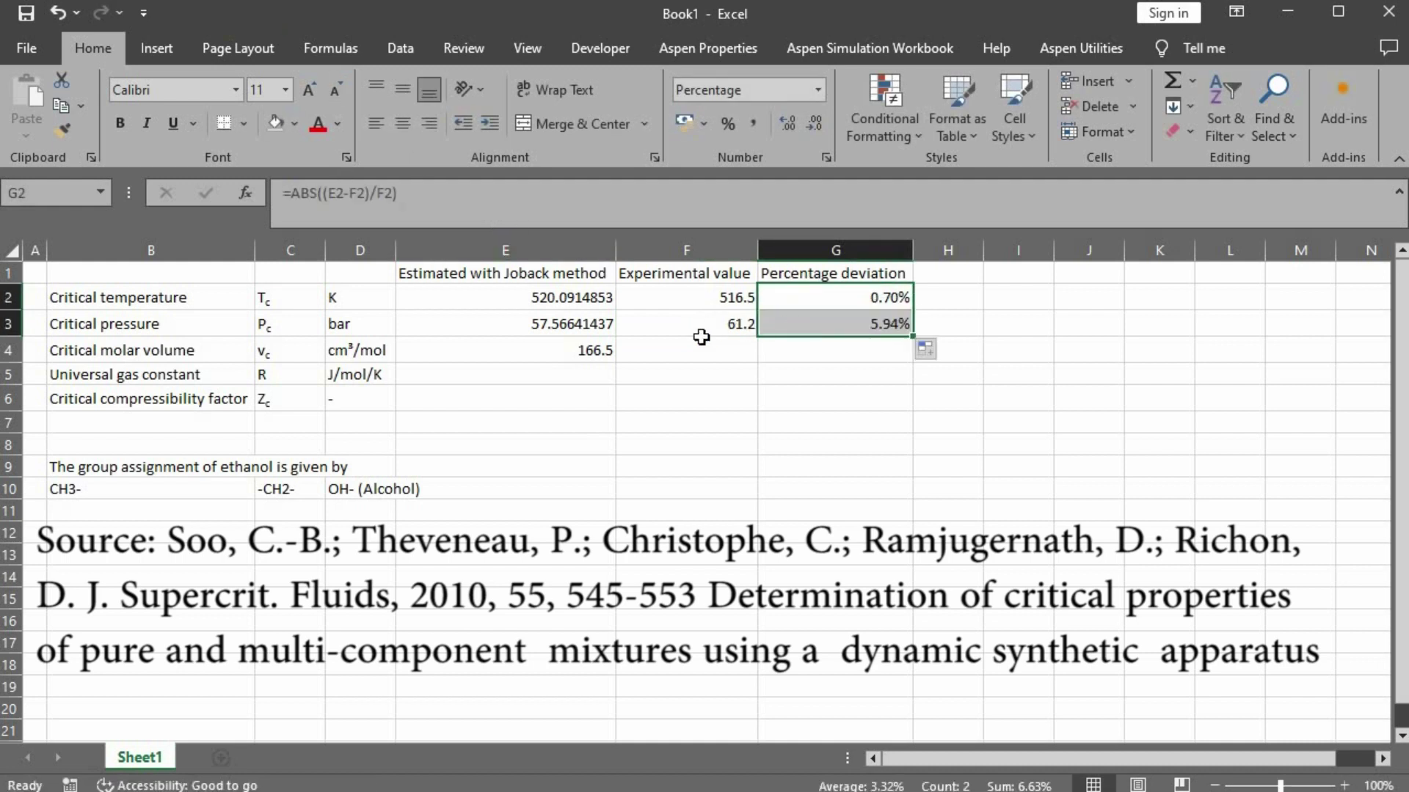
{"action": "left_click", "coordinate": [713, 318]}
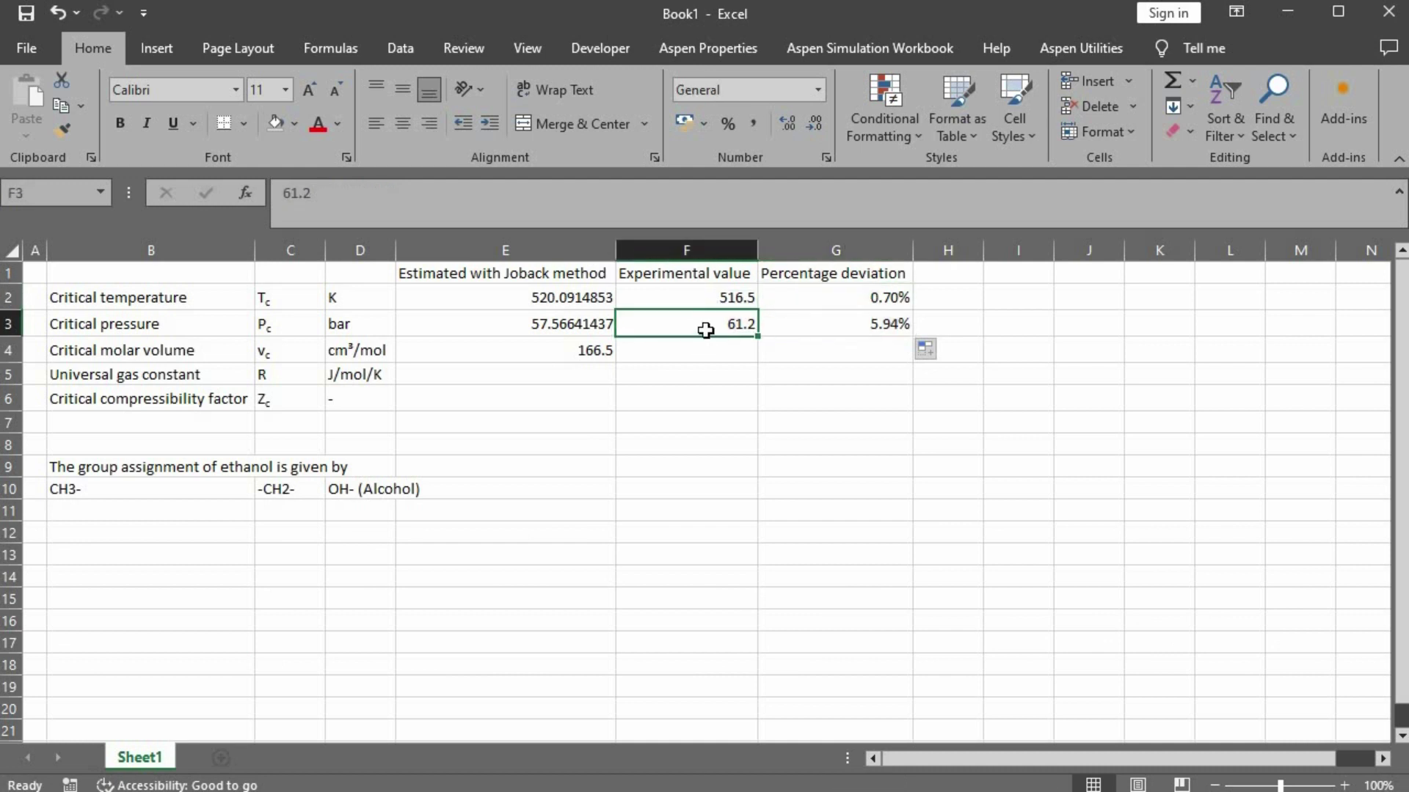
Enter 162.386 as the experimental critical molar volume in F4
{"action": "left_click", "coordinate": [679, 349]}
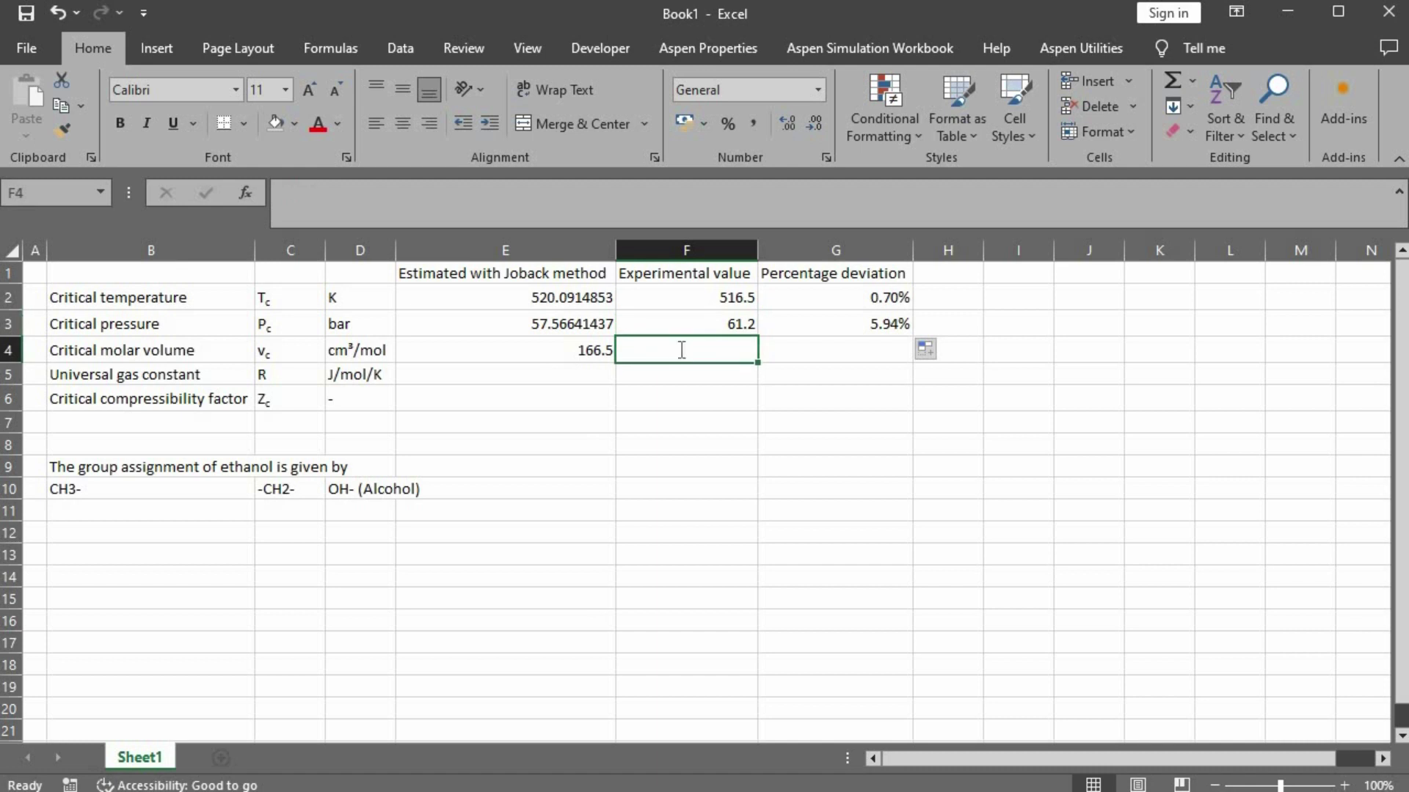
{"action": "type", "text": "162.386"}
{"action": "key", "text": "Return"}
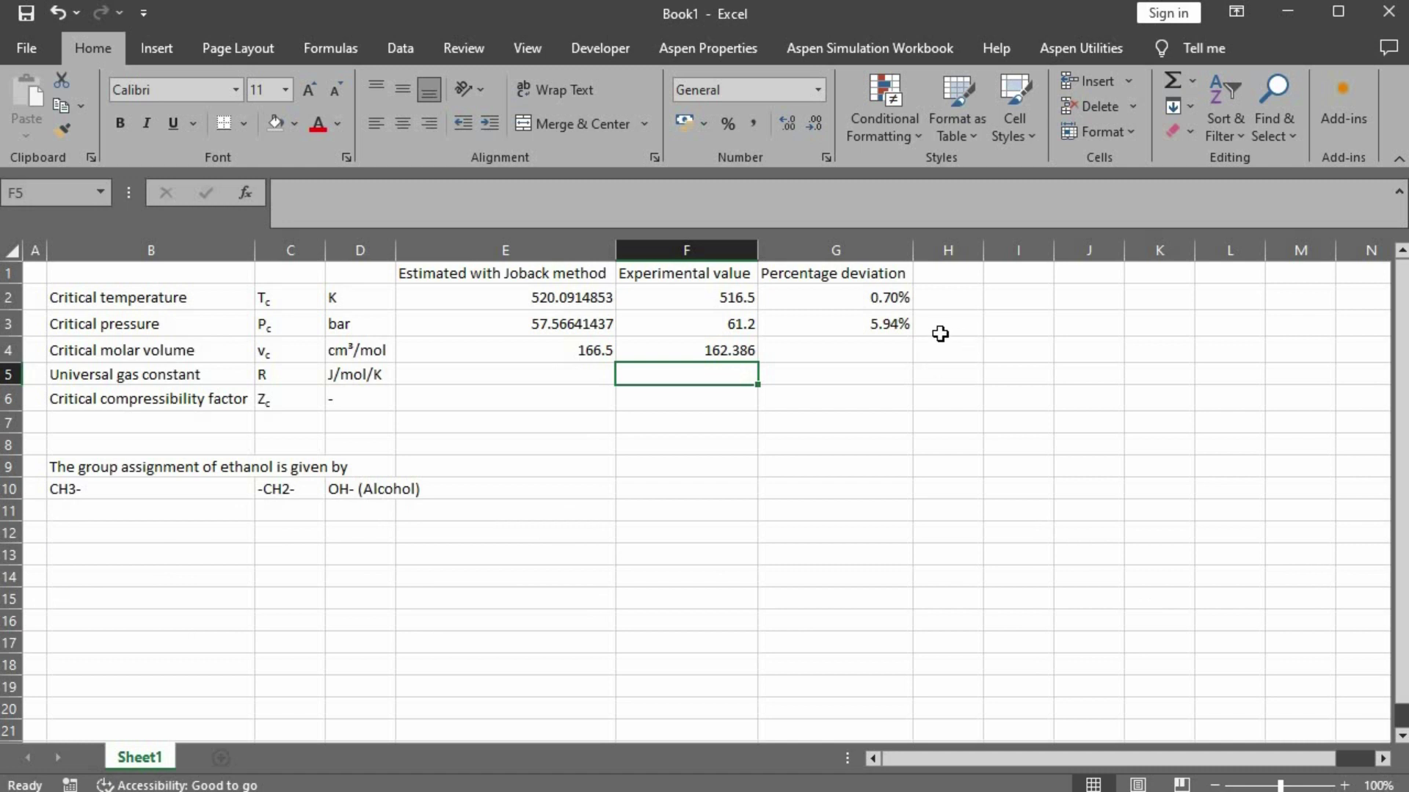
Fill the percentage deviation formula from G3 down to G4 for the critical molar volume
{"action": "left_click", "coordinate": [917, 323]}
{"action": "left_click", "coordinate": [897, 322]}
{"action": "left_click_drag", "start_coordinate": [911, 334], "coordinate": [910, 363]}
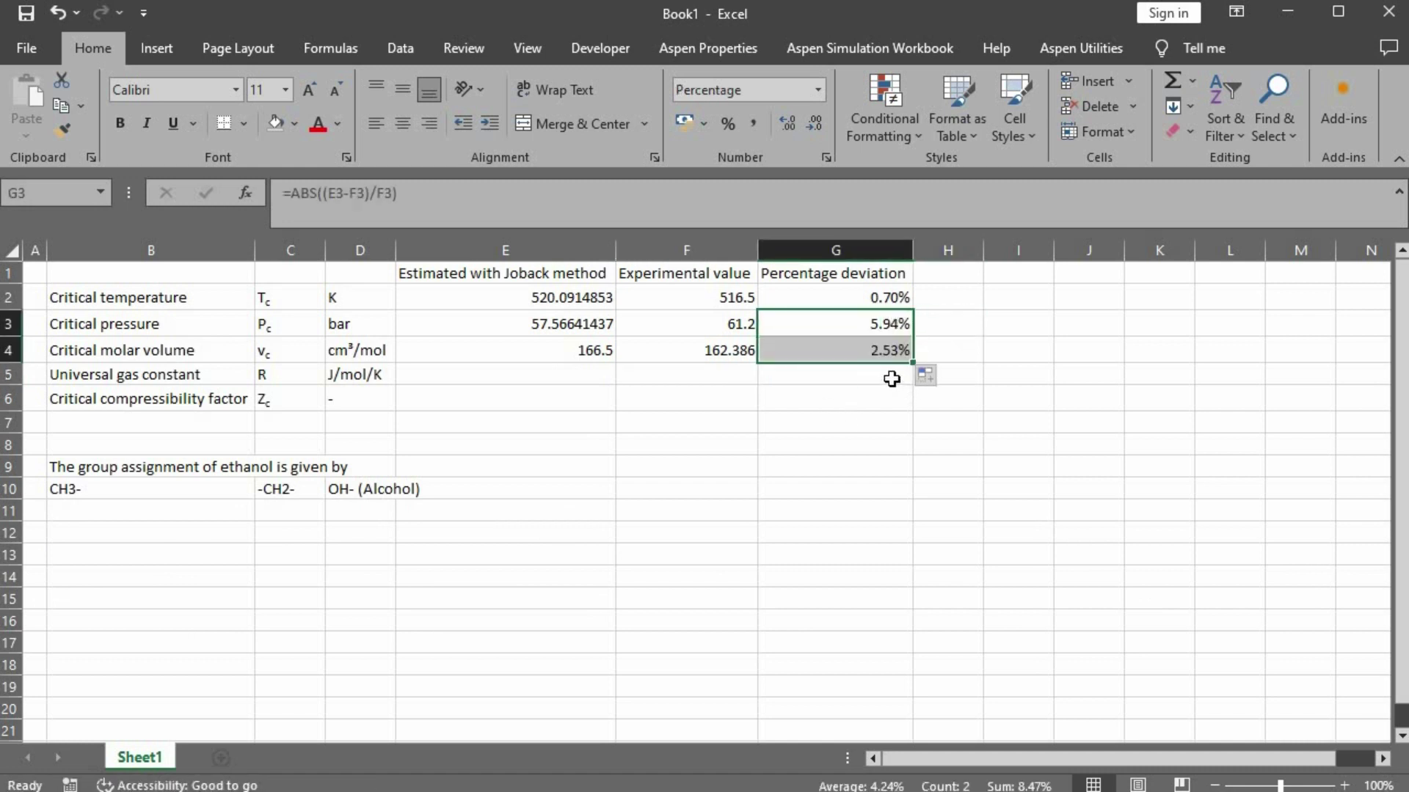
Clear the ethanol group assignment notes from the range B9:E14
{"action": "left_click", "coordinate": [850, 422]}
{"action": "left_click_drag", "start_coordinate": [88, 468], "coordinate": [479, 576]}
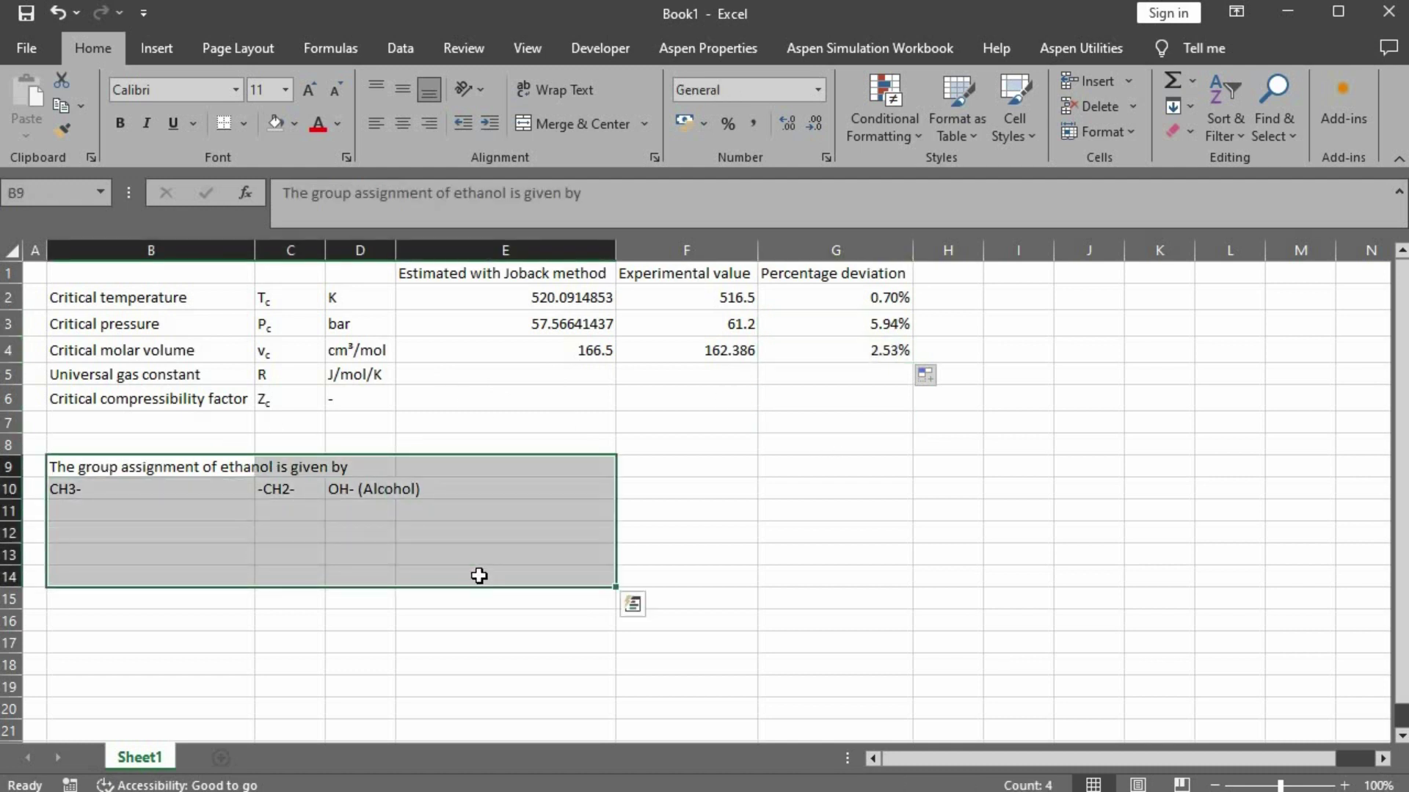
{"action": "key", "text": "Delete"}
Enter 8.314 as the universal gas constant in E5
{"action": "left_click", "coordinate": [535, 376]}
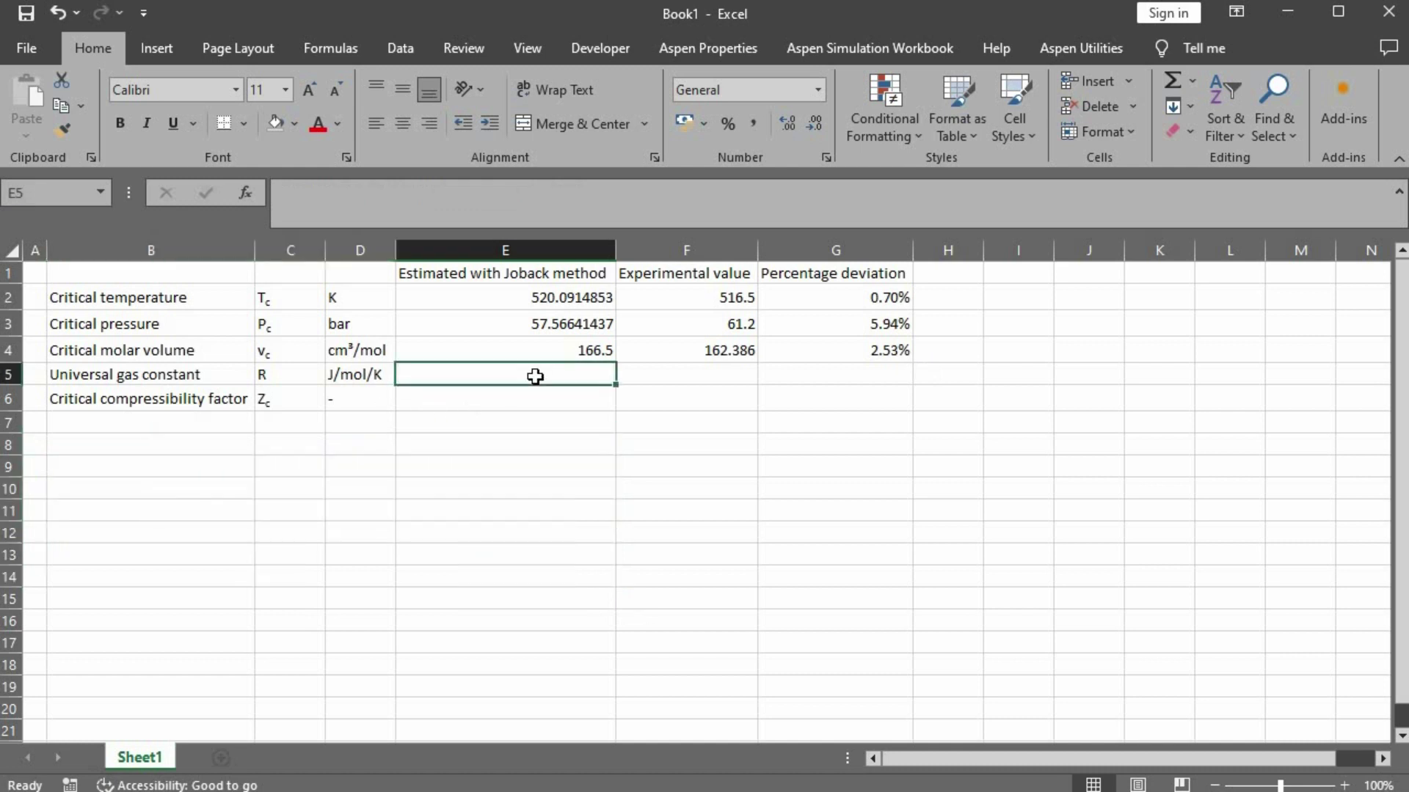
{"action": "type", "text": "8.314"}
{"action": "key", "text": "Return"}
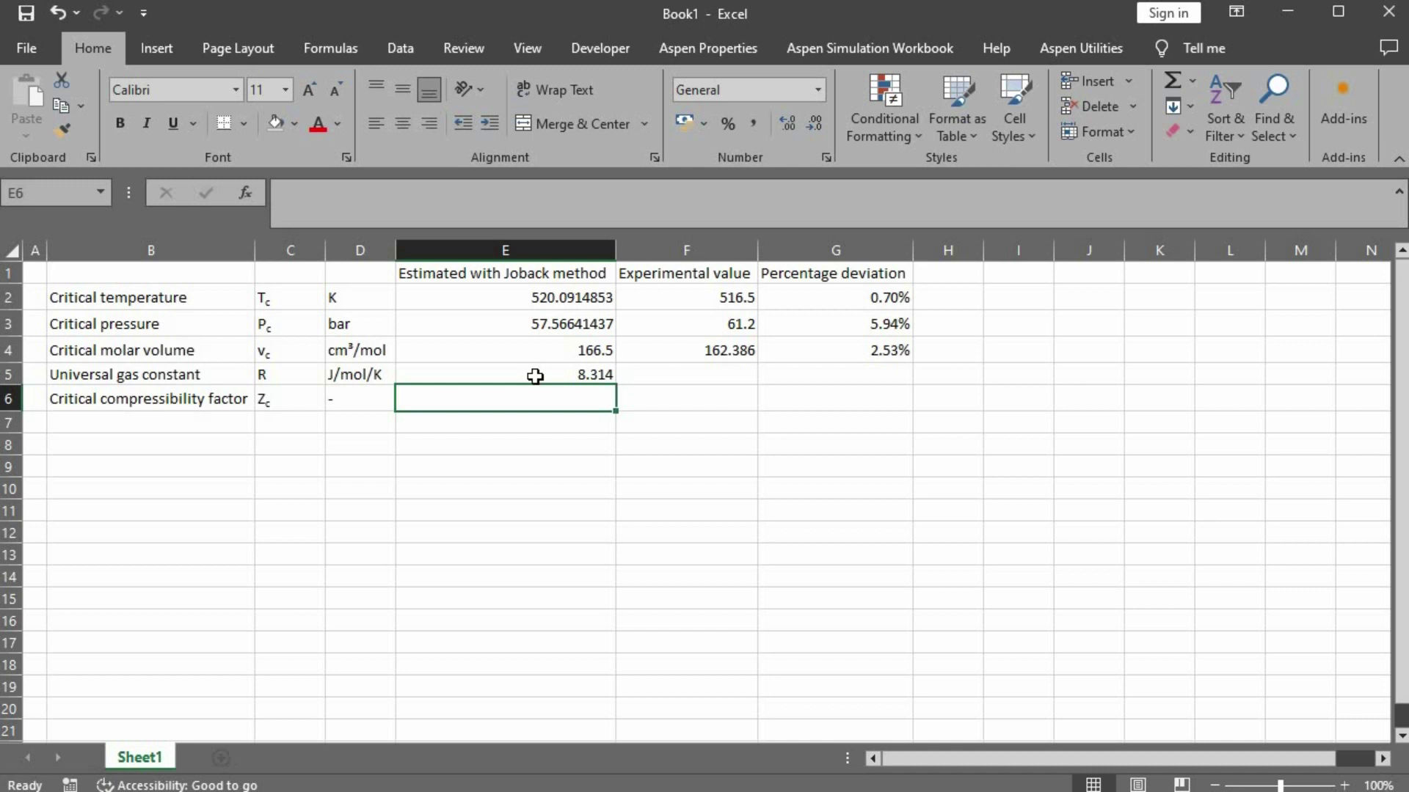
Calculate the critical compressibility factor in E6 with the formula =E3*1e5*E4*1e-6/E2/E5
{"action": "type", "text": "="}
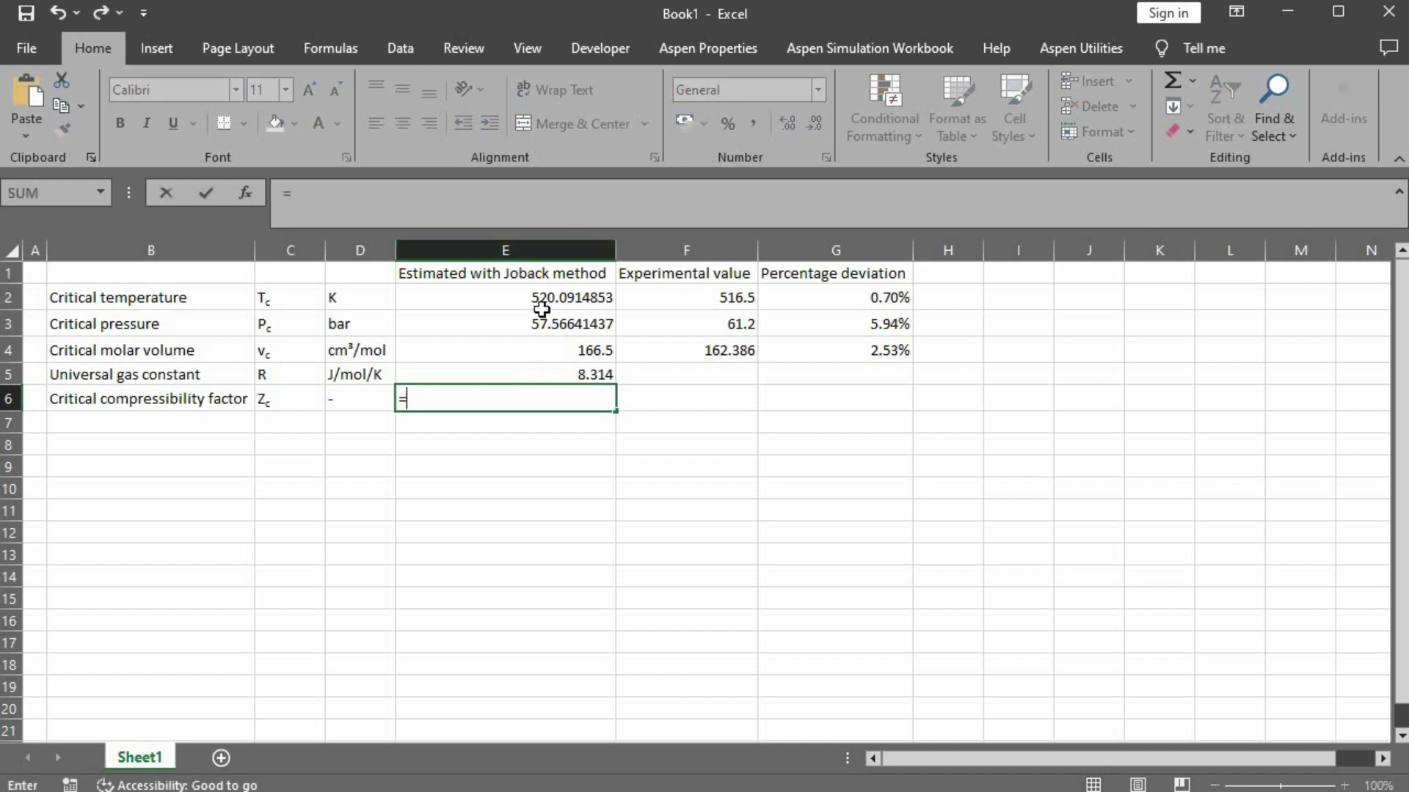
{"action": "left_click", "coordinate": [534, 327]}
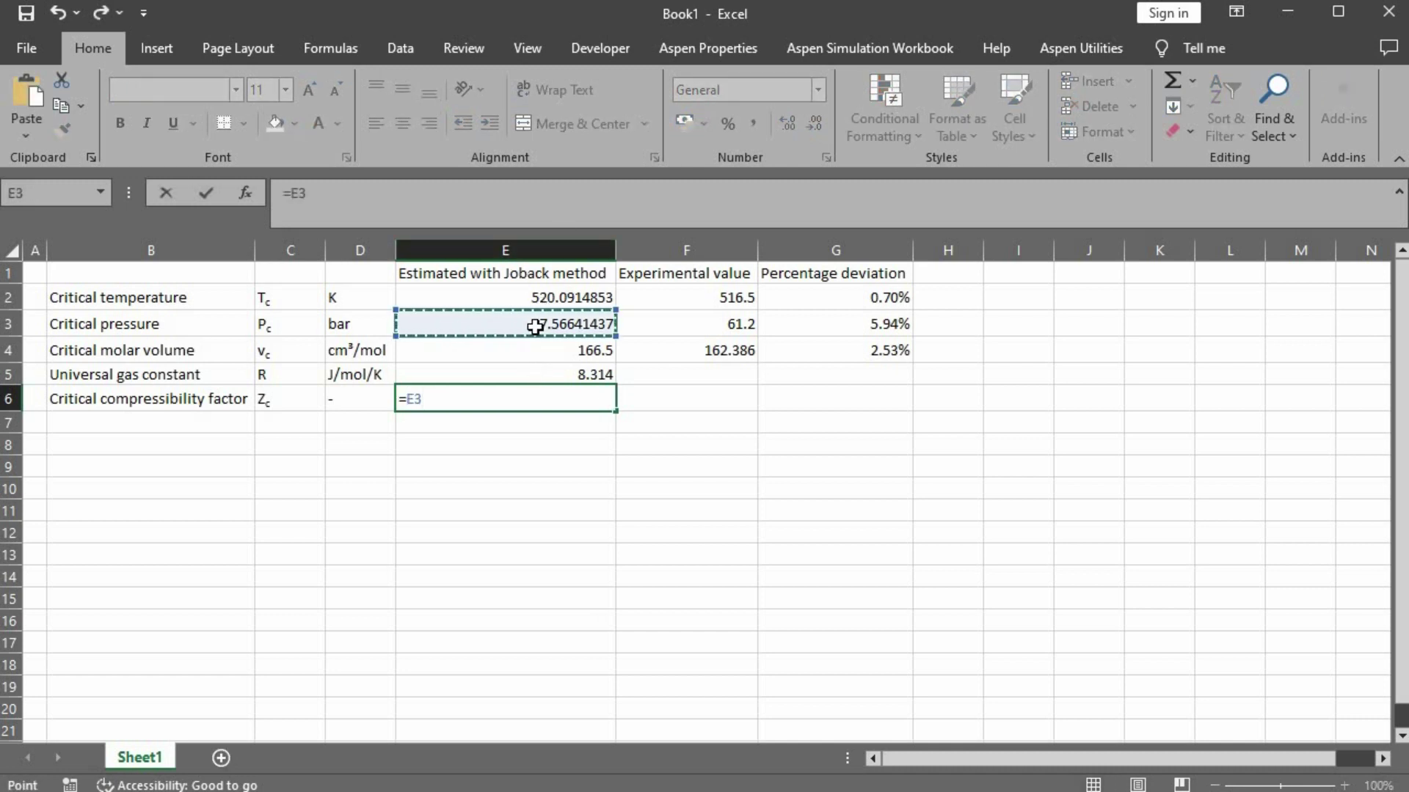
{"action": "type", "text": "*1e"}
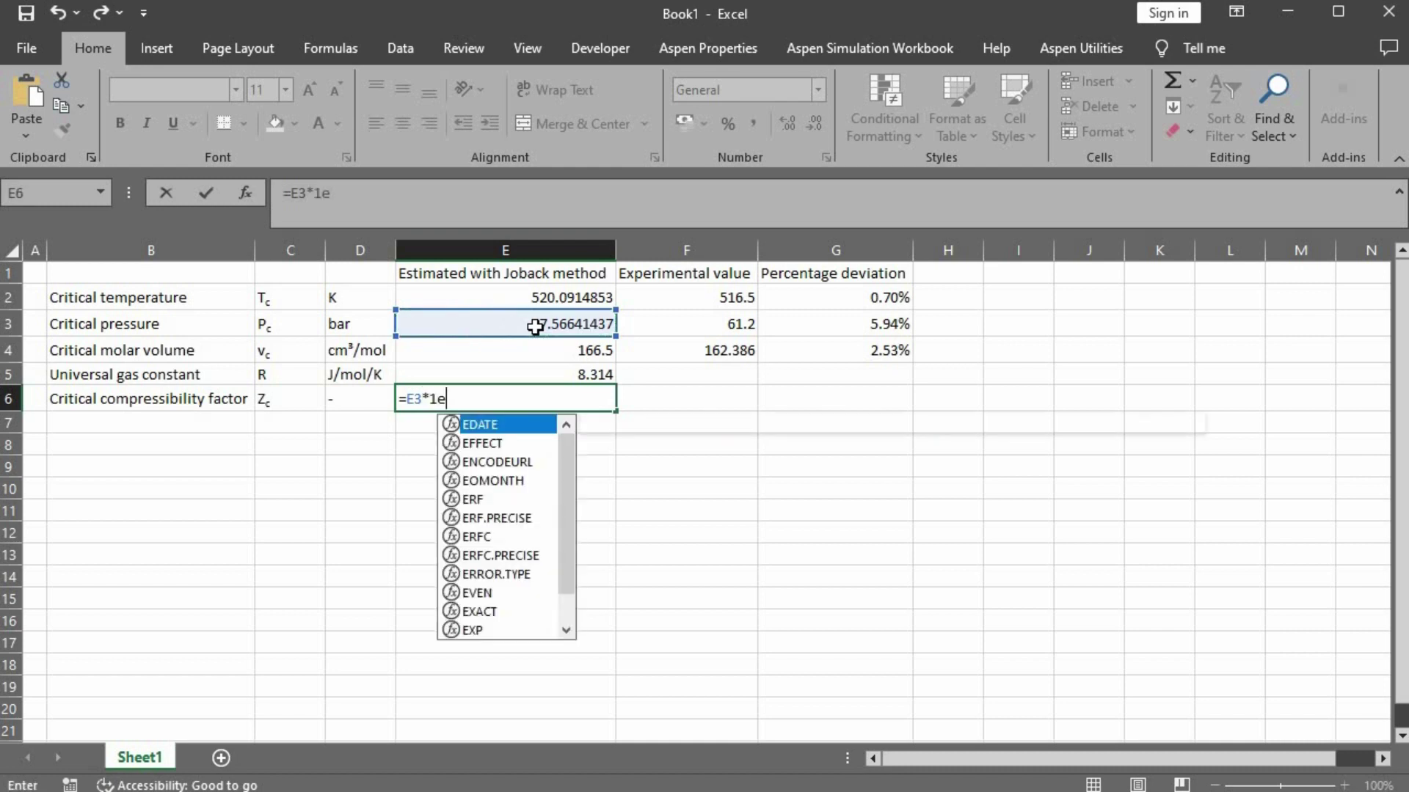
{"action": "type", "text": "5*"}
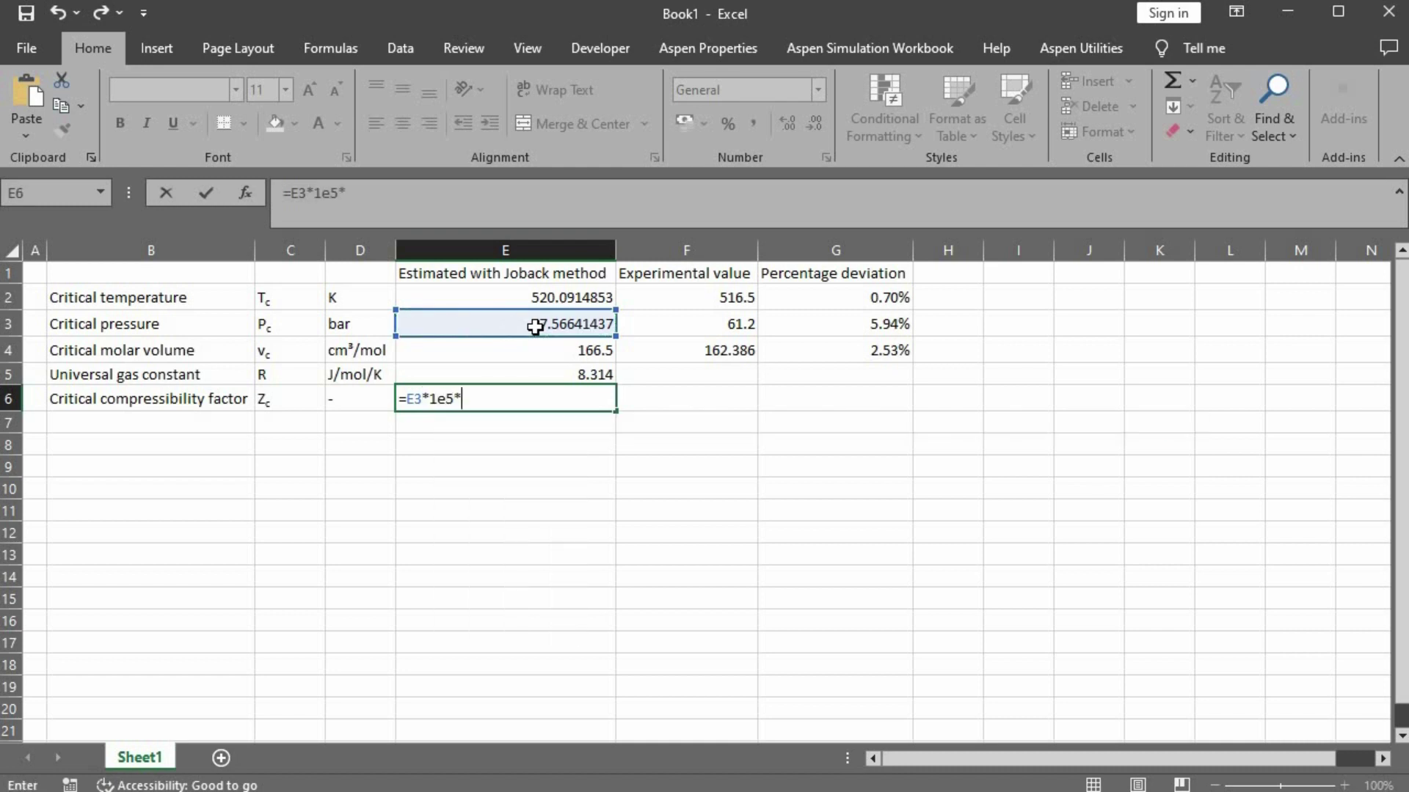
{"action": "left_click", "coordinate": [587, 355]}
{"action": "type", "text": "*1e-6"}
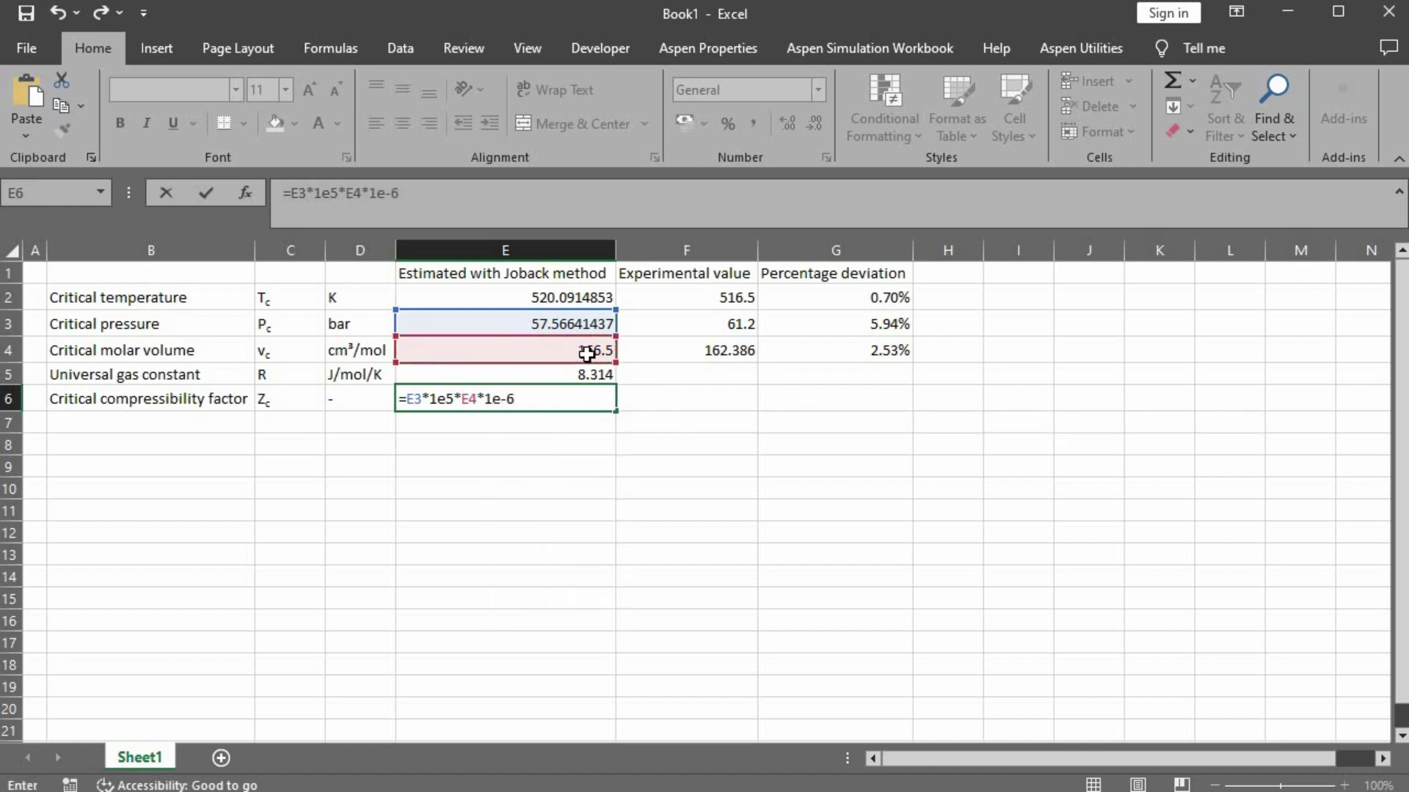
{"action": "key", "text": "F2"}
{"action": "type", "text": "/"}
{"action": "left_click", "coordinate": [593, 296]}
{"action": "type", "text": "/"}
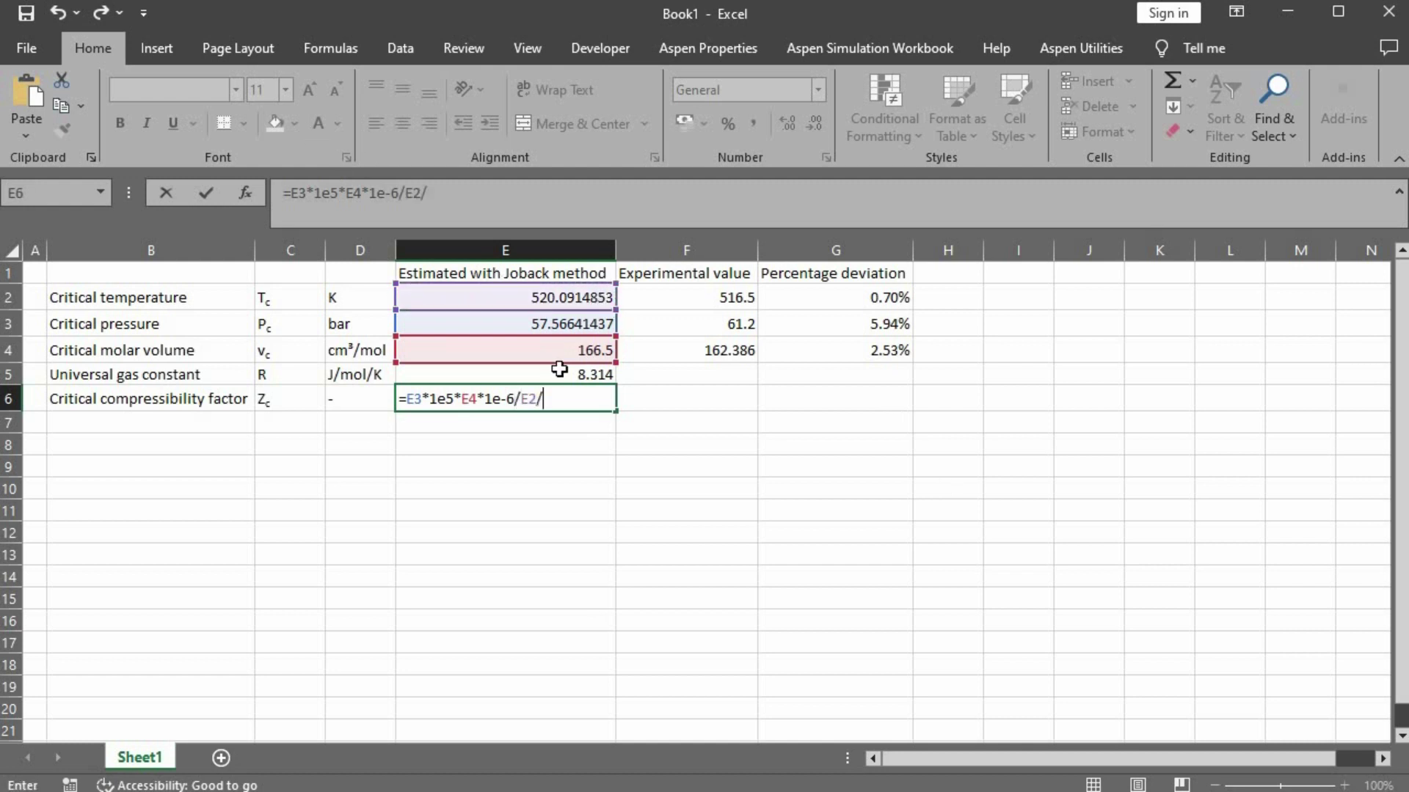
{"action": "left_click", "coordinate": [579, 375]}
{"action": "key", "text": "Return"}
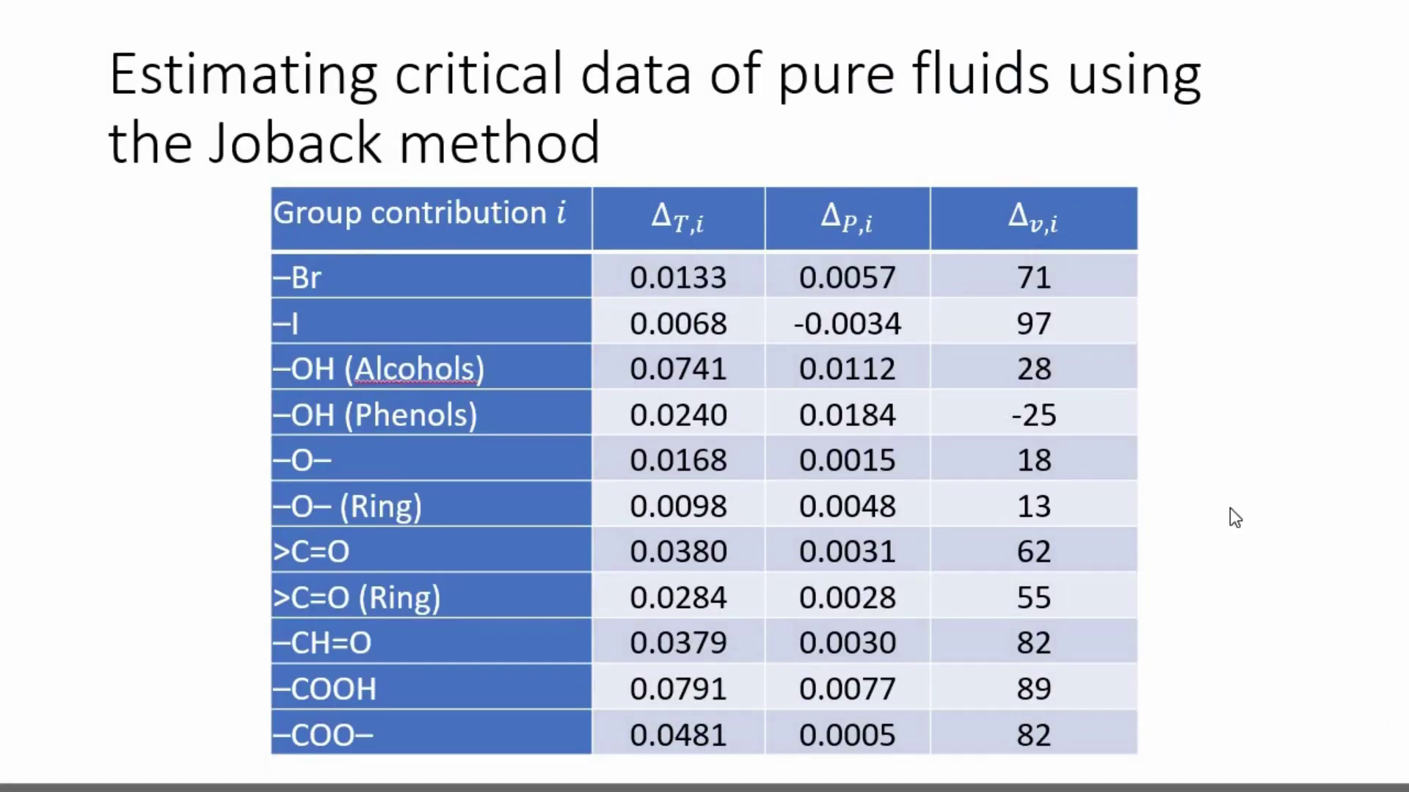
In the Joback method presentation, go to the critical compressibility factor slide and highlight the usual range of Zc
{"action": "key", "text": "Right"}
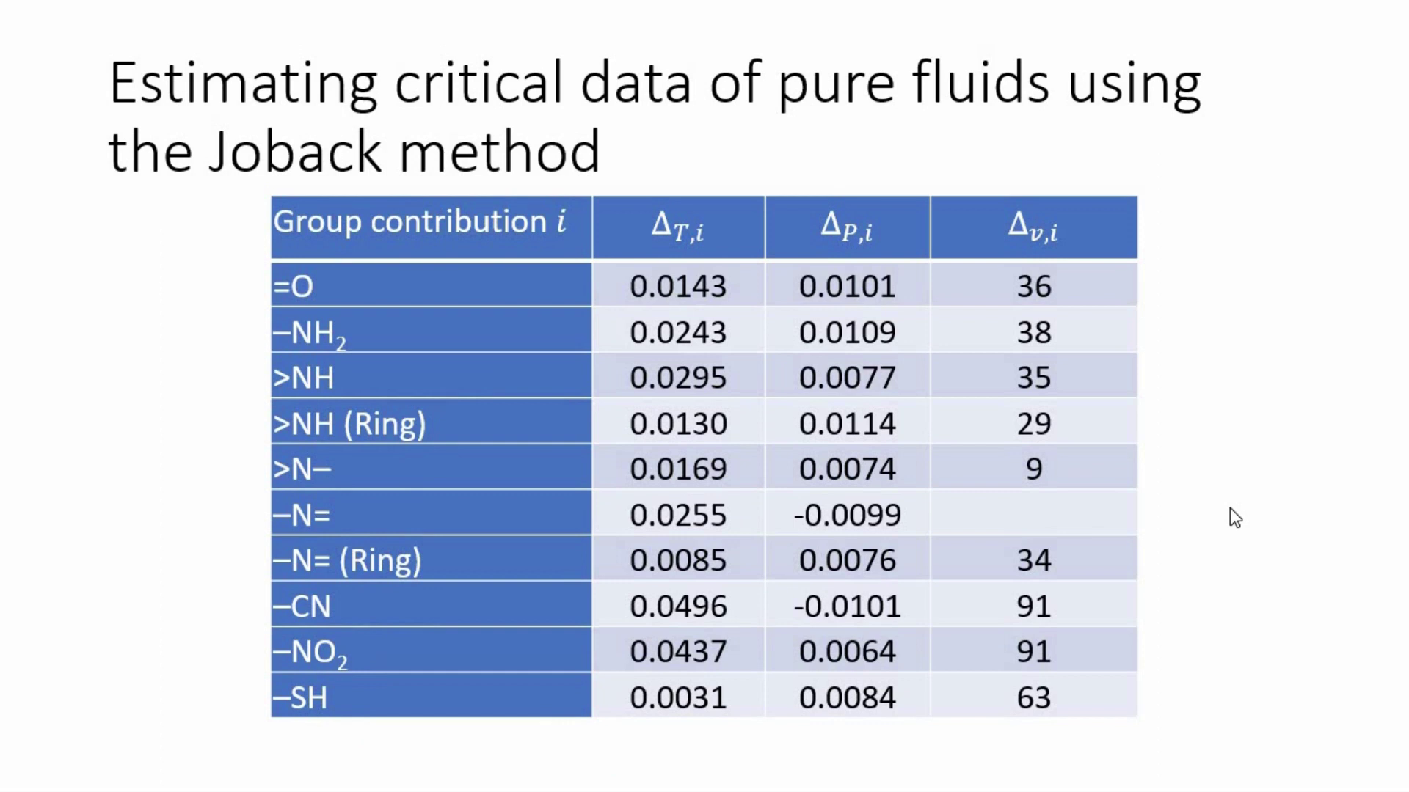
{"action": "key", "text": "Right"}
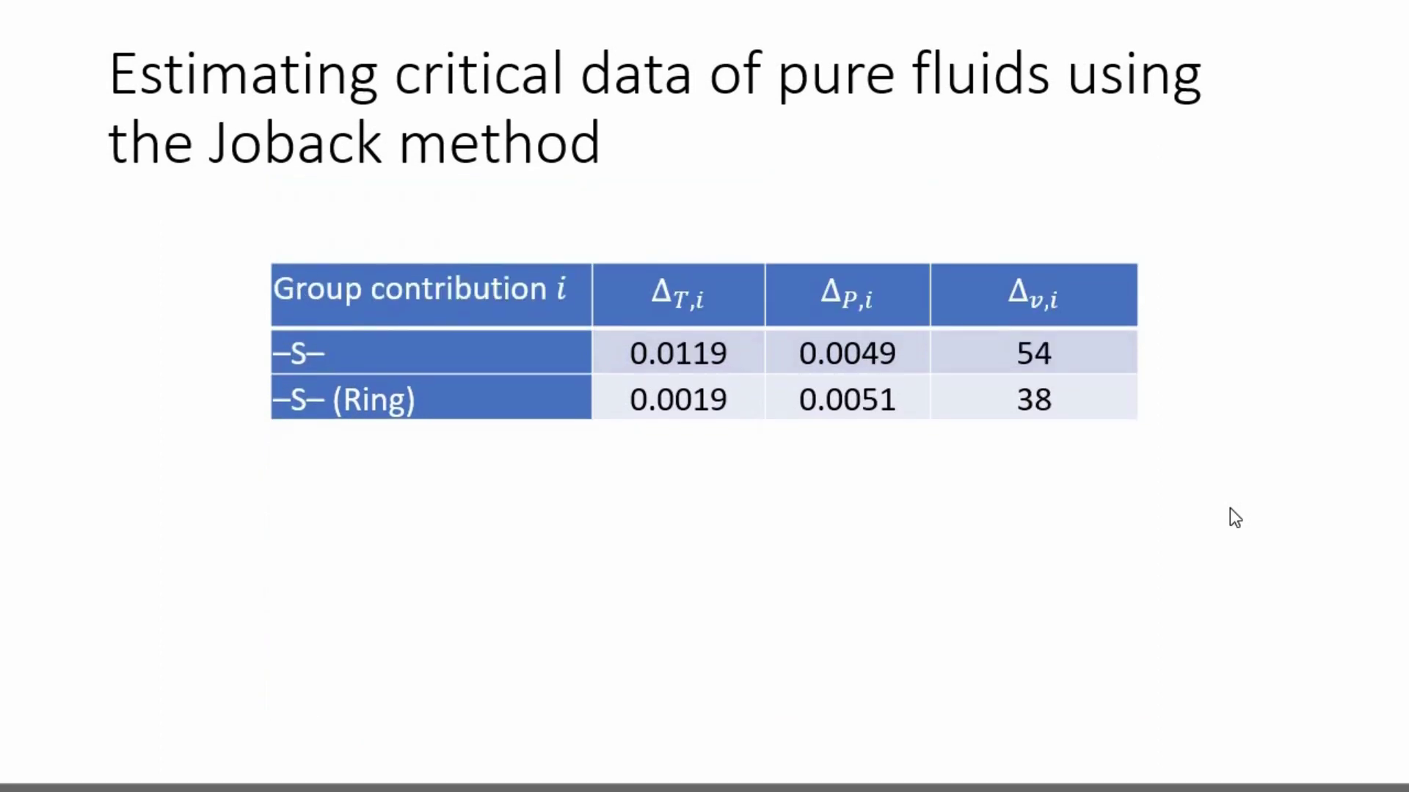
{"action": "key", "text": "Right"}
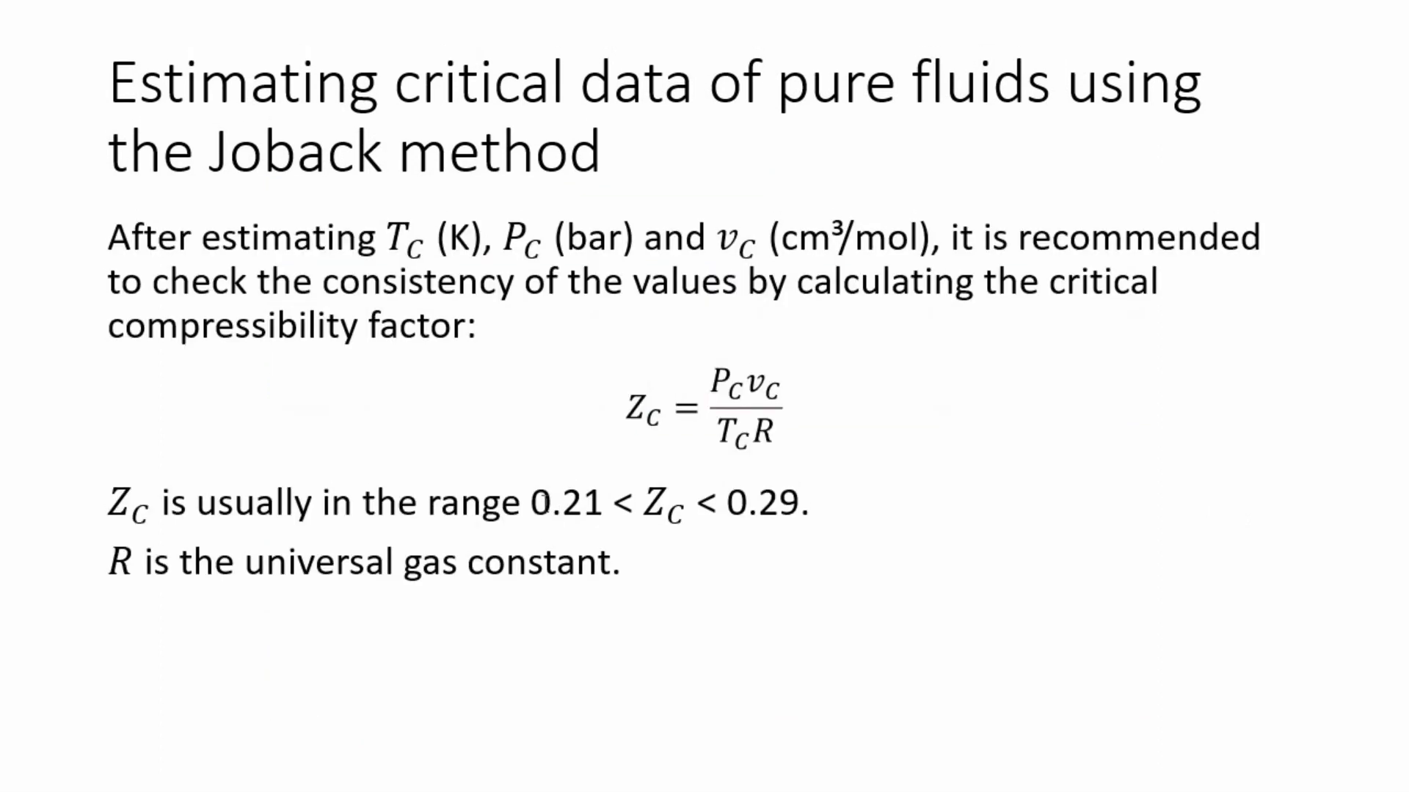
{"action": "double_click", "coordinate": [552, 504]}
{"action": "left_click_drag", "start_coordinate": [789, 503], "coordinate": [773, 534]}
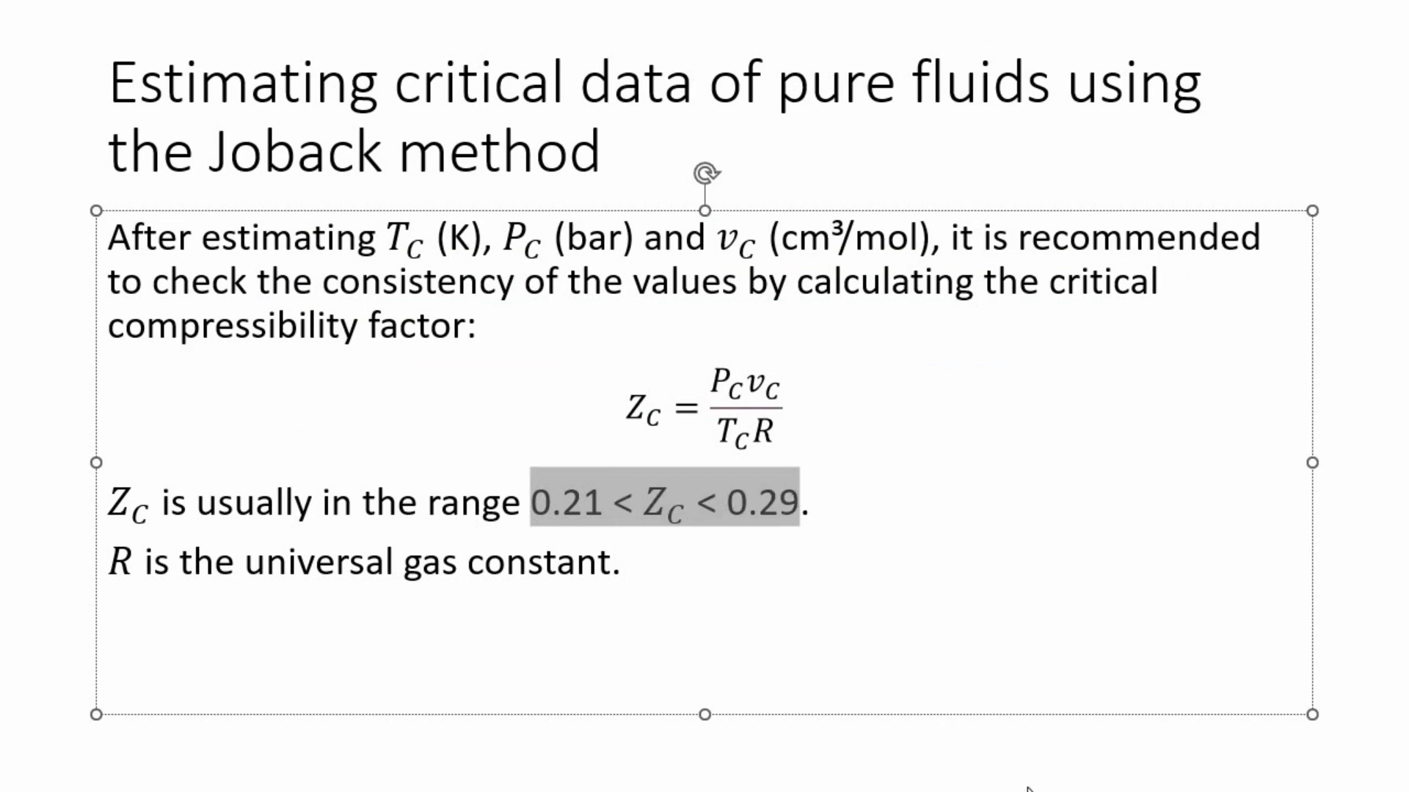
Switch back to the Excel workbook and select E6 to check the calculated compressibility factor against the usual range
{"action": "key", "text": "alt+Tab"}
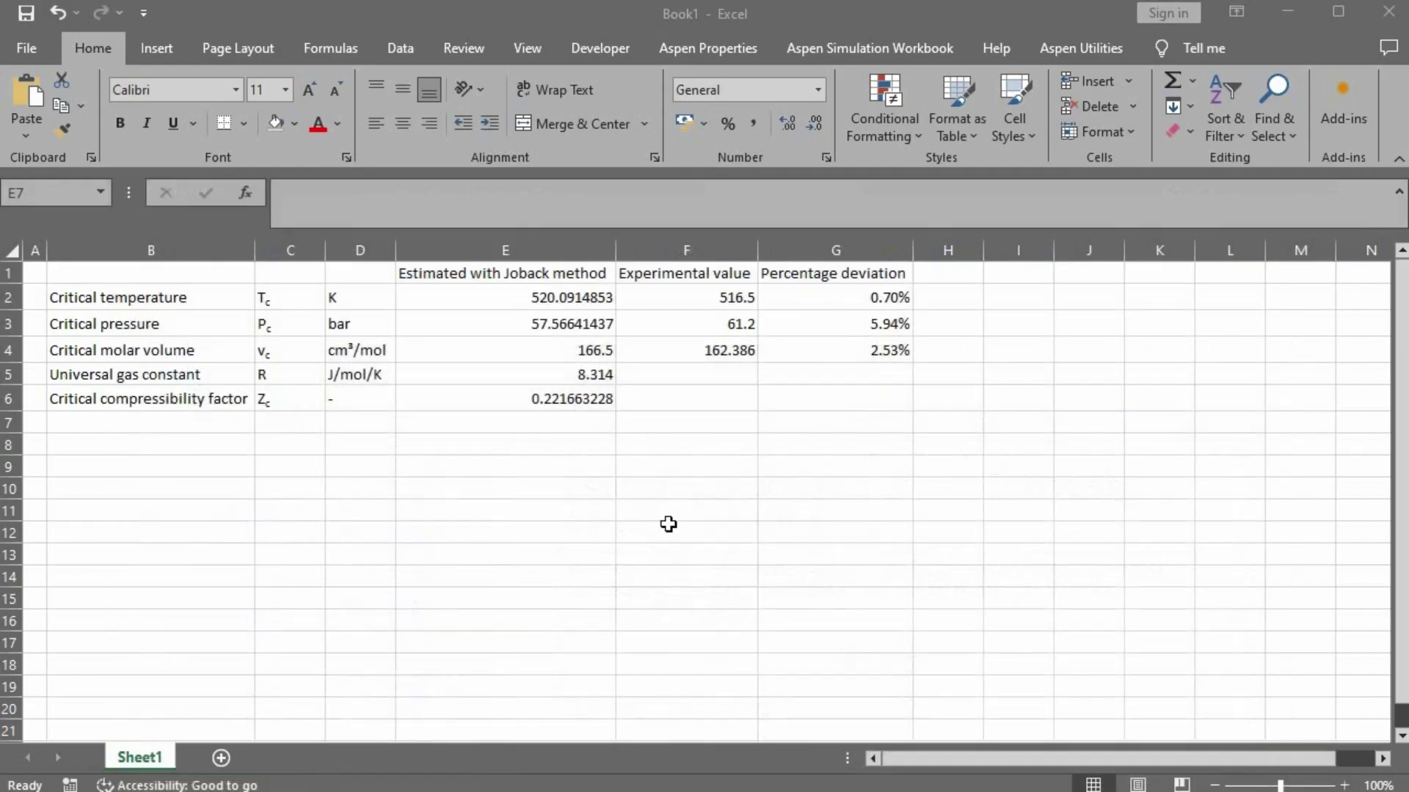
{"action": "key", "text": "Up"}
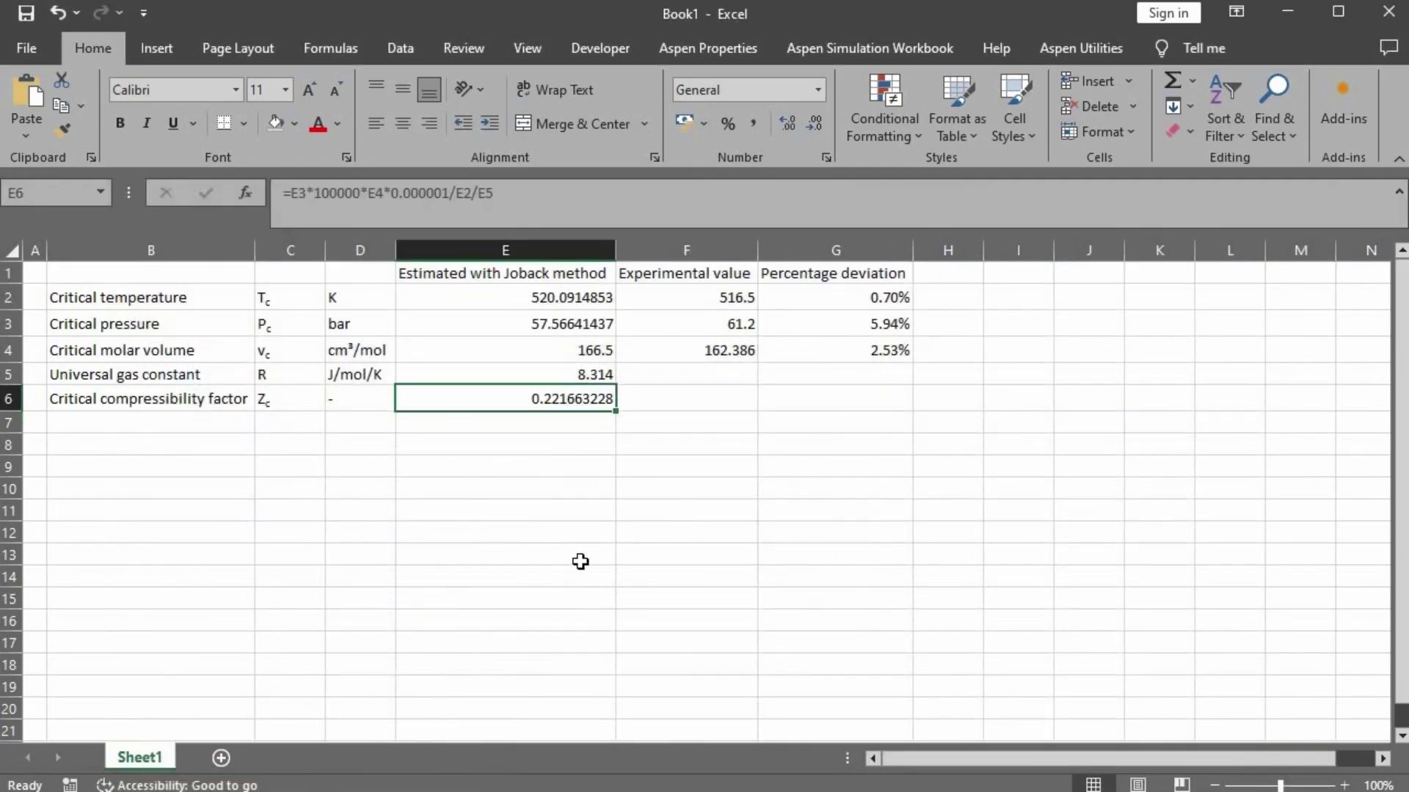